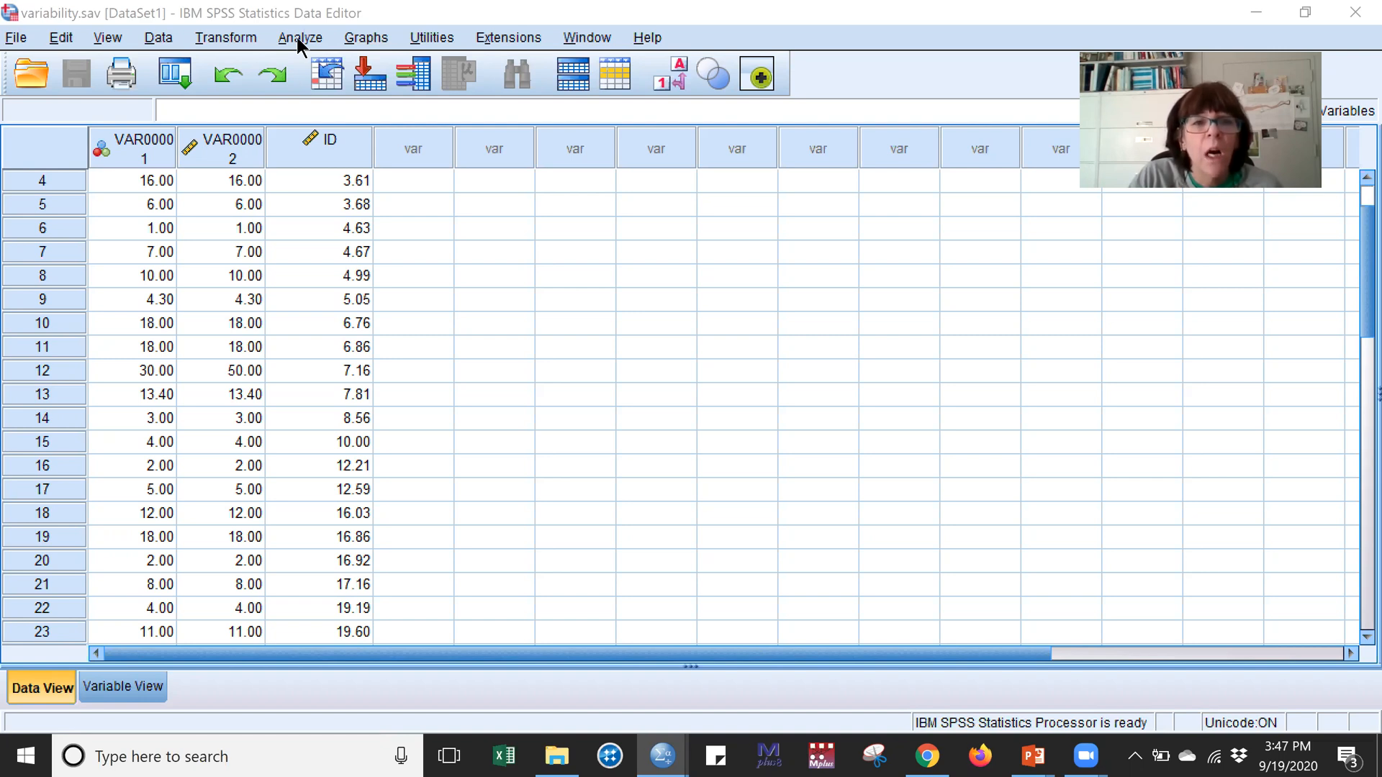
Set up a descriptive Frequencies analysis with VAR00001 as the variable to analyze.
click(296, 37)
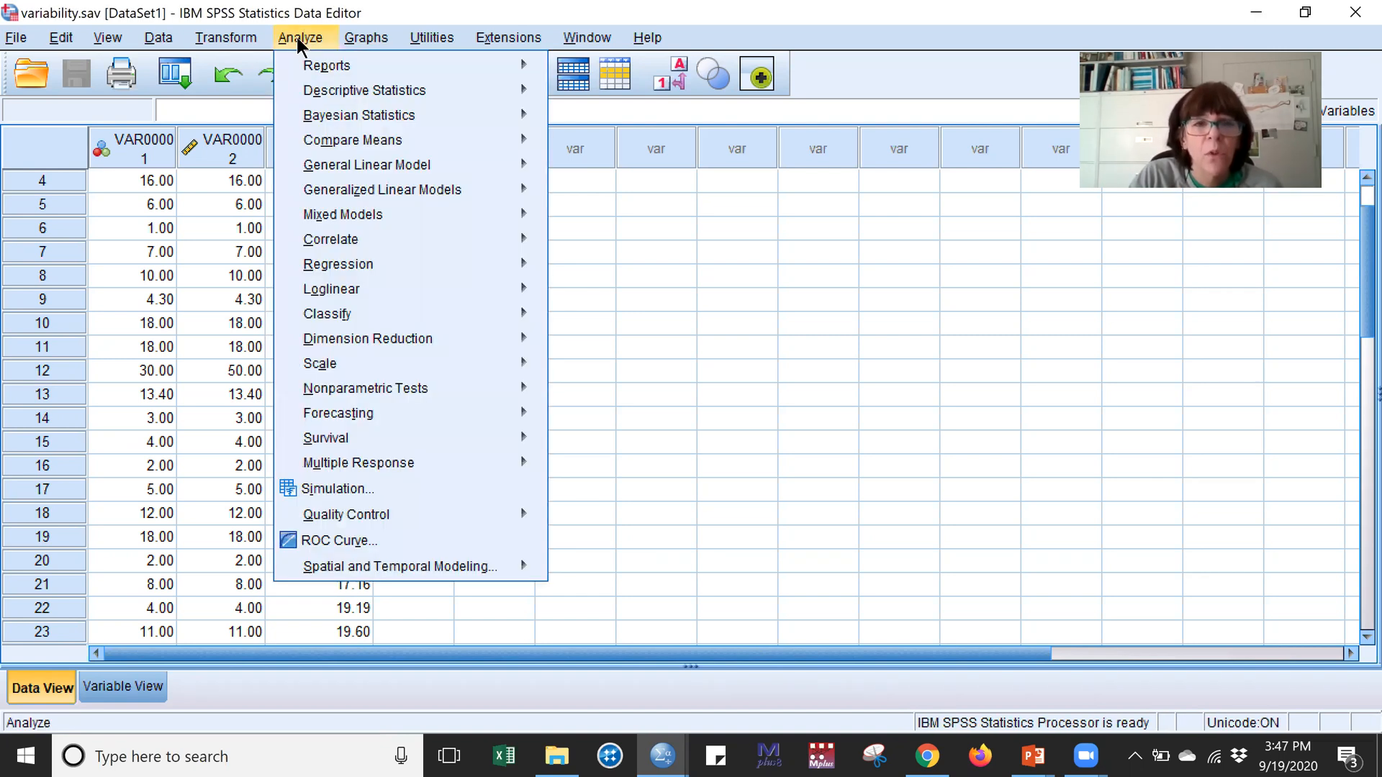
click(319, 88)
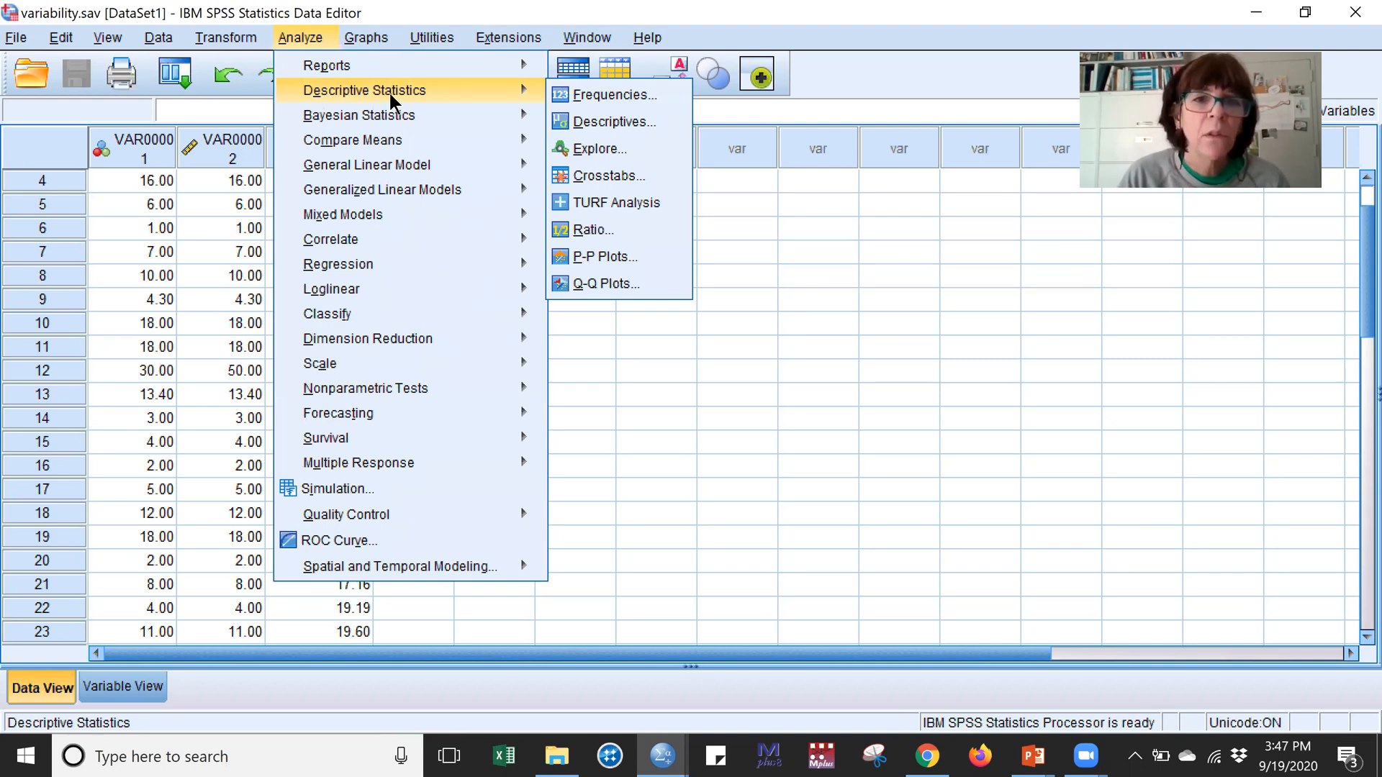
click(585, 94)
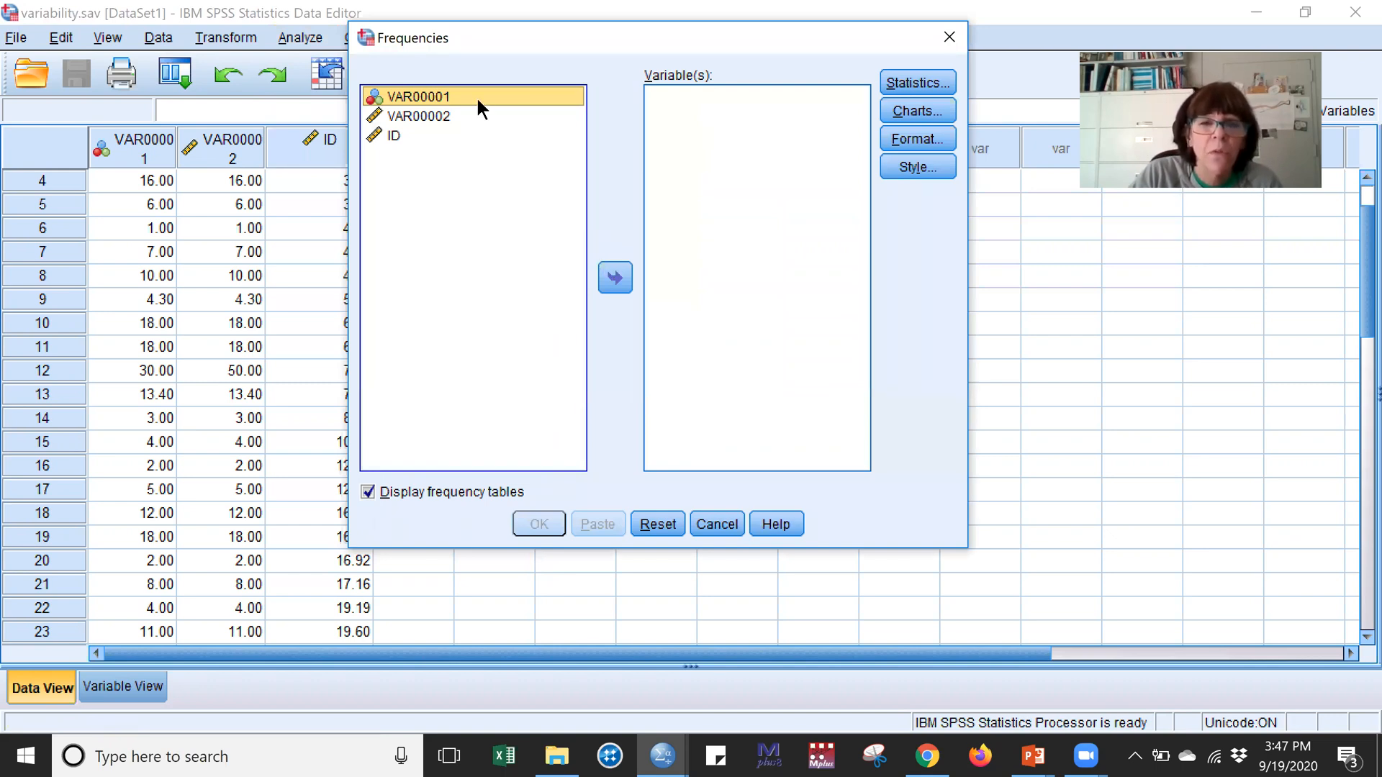
click(626, 282)
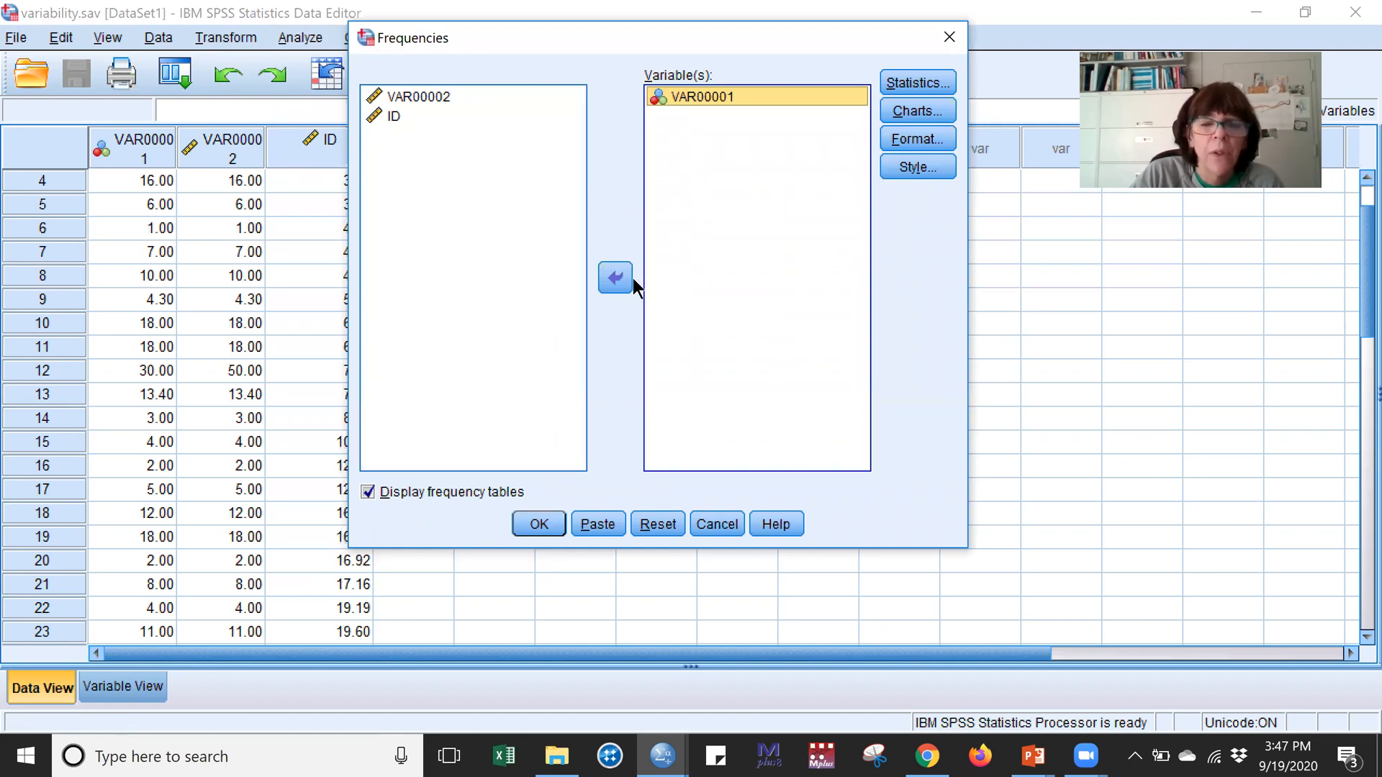
click(622, 279)
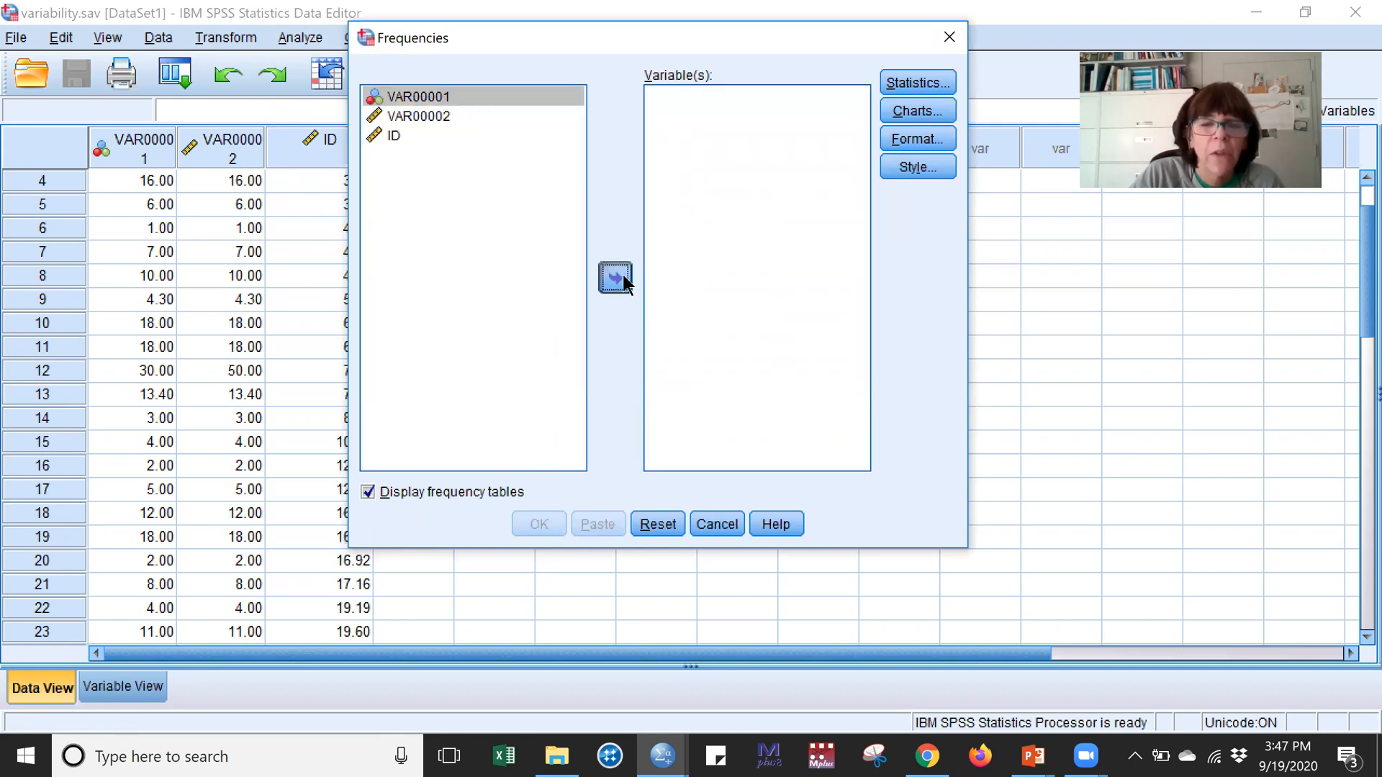
click(623, 276)
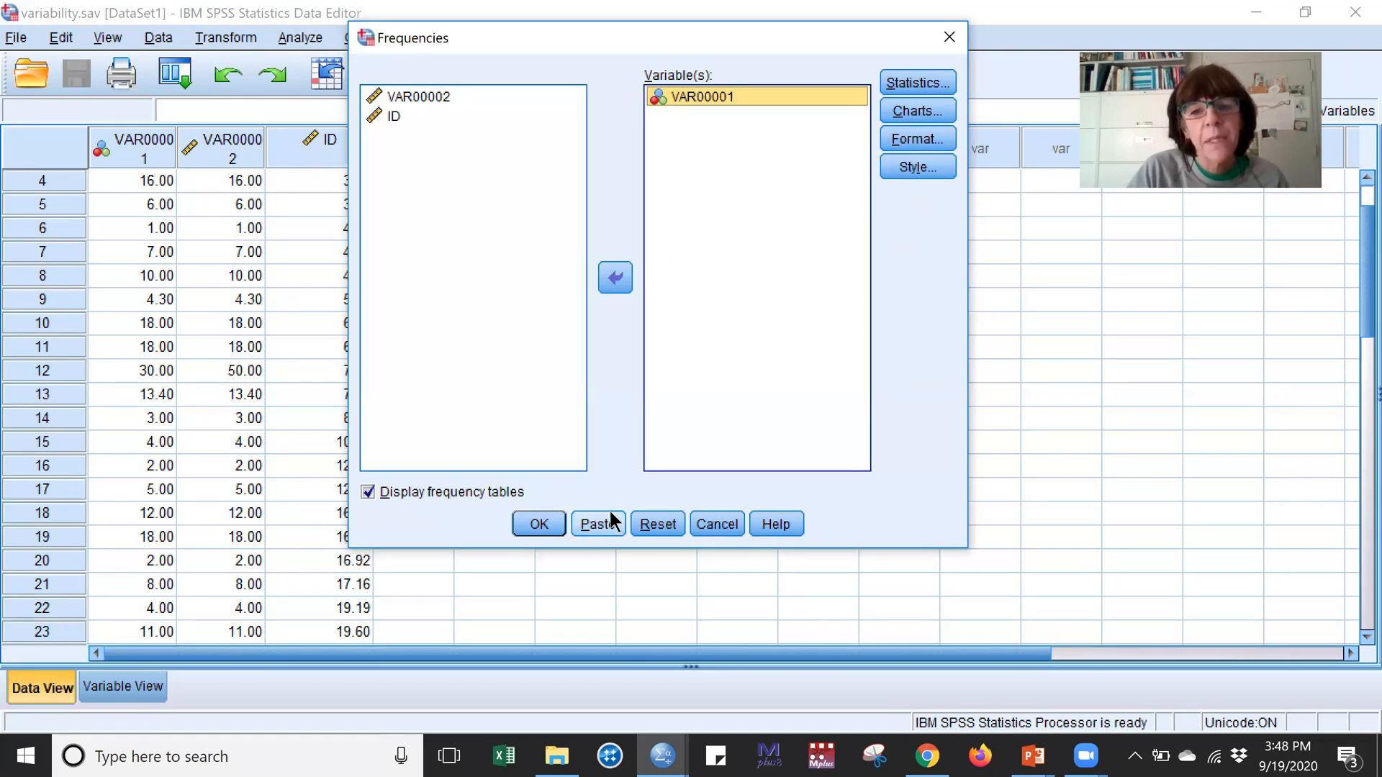
Review the analysis's statistics and chart options without selecting any, and run it to output the VAR00001 frequency table.
click(900, 83)
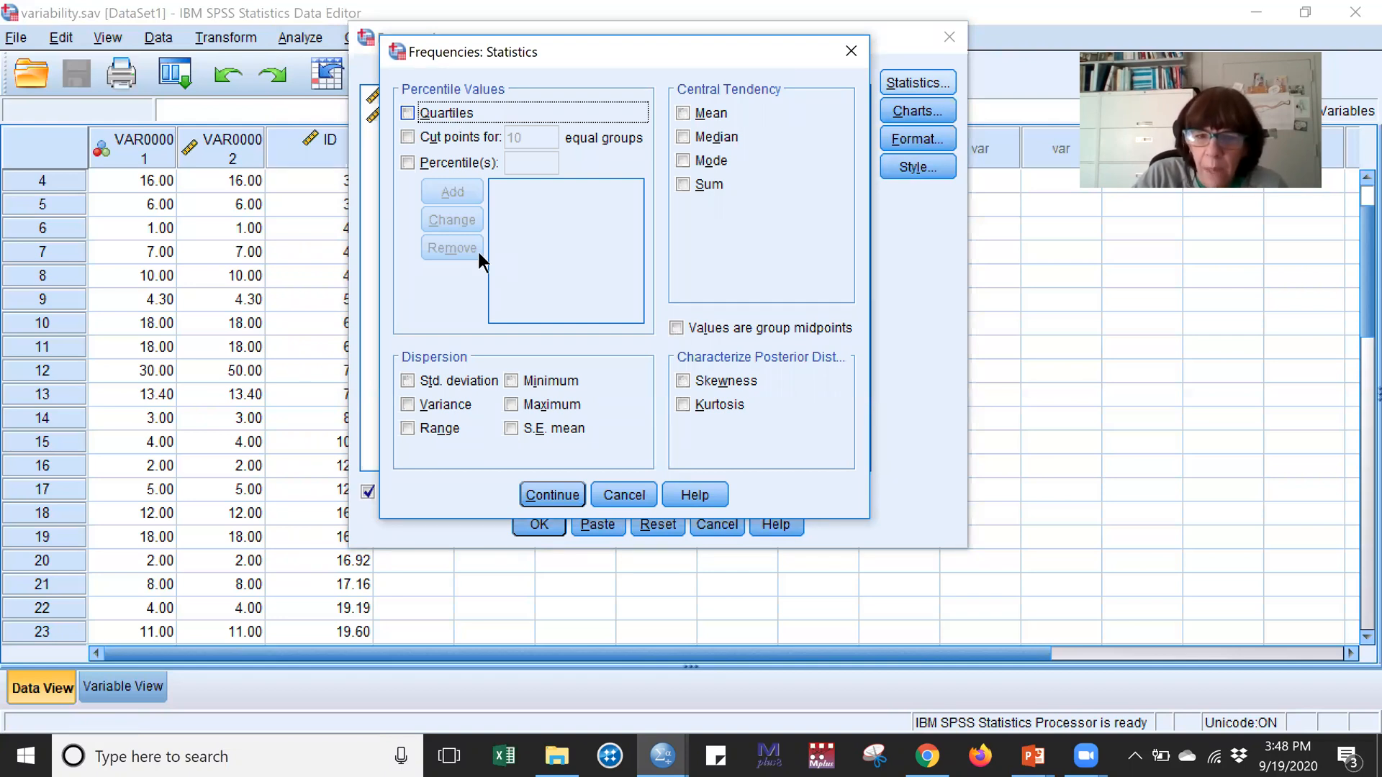
click(627, 486)
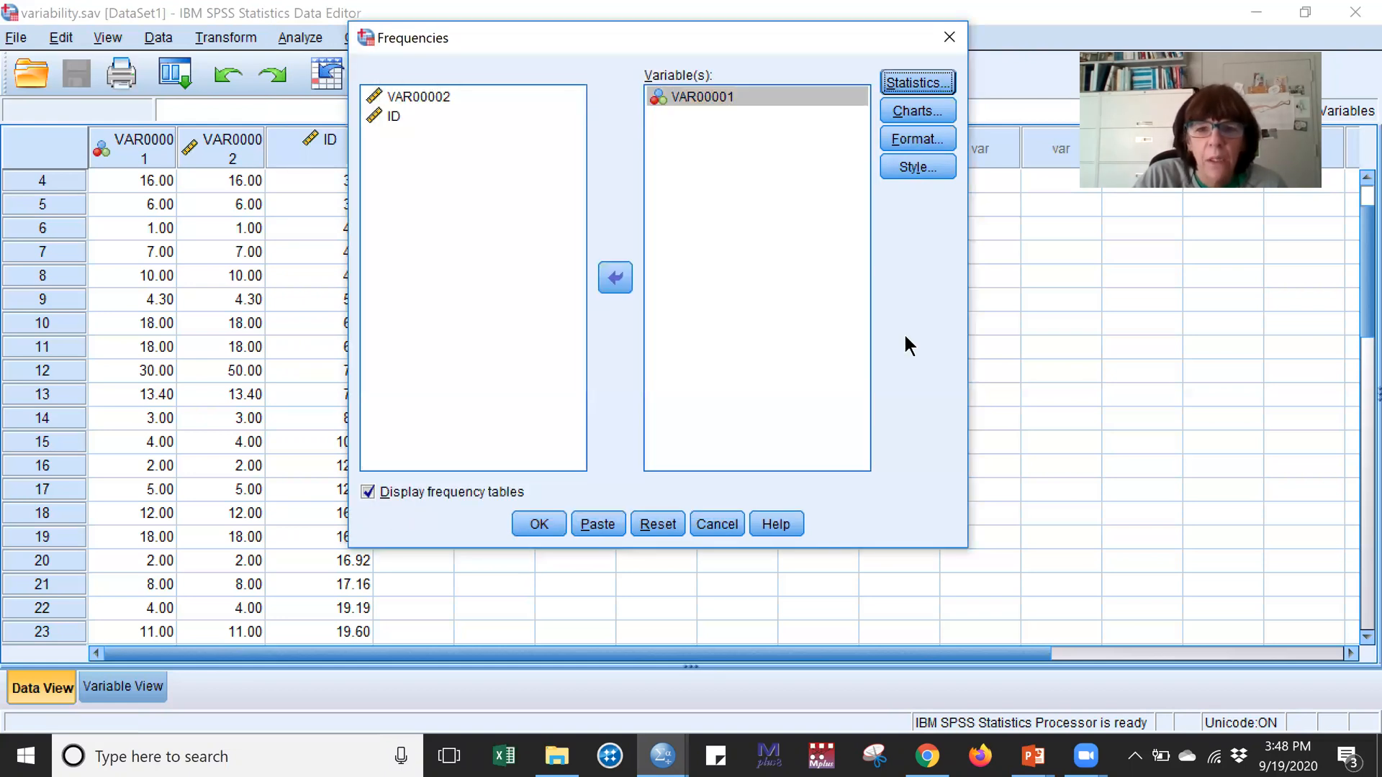
click(910, 109)
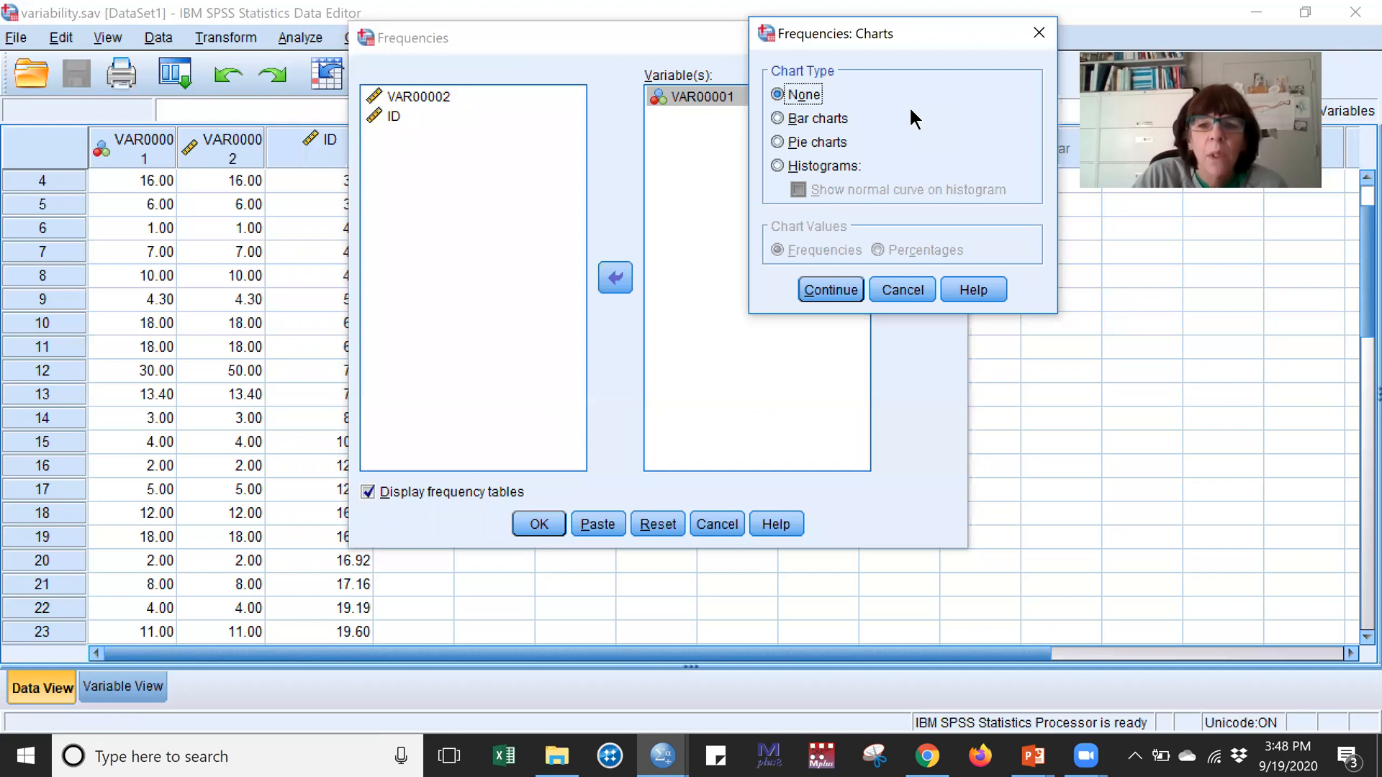
click(888, 284)
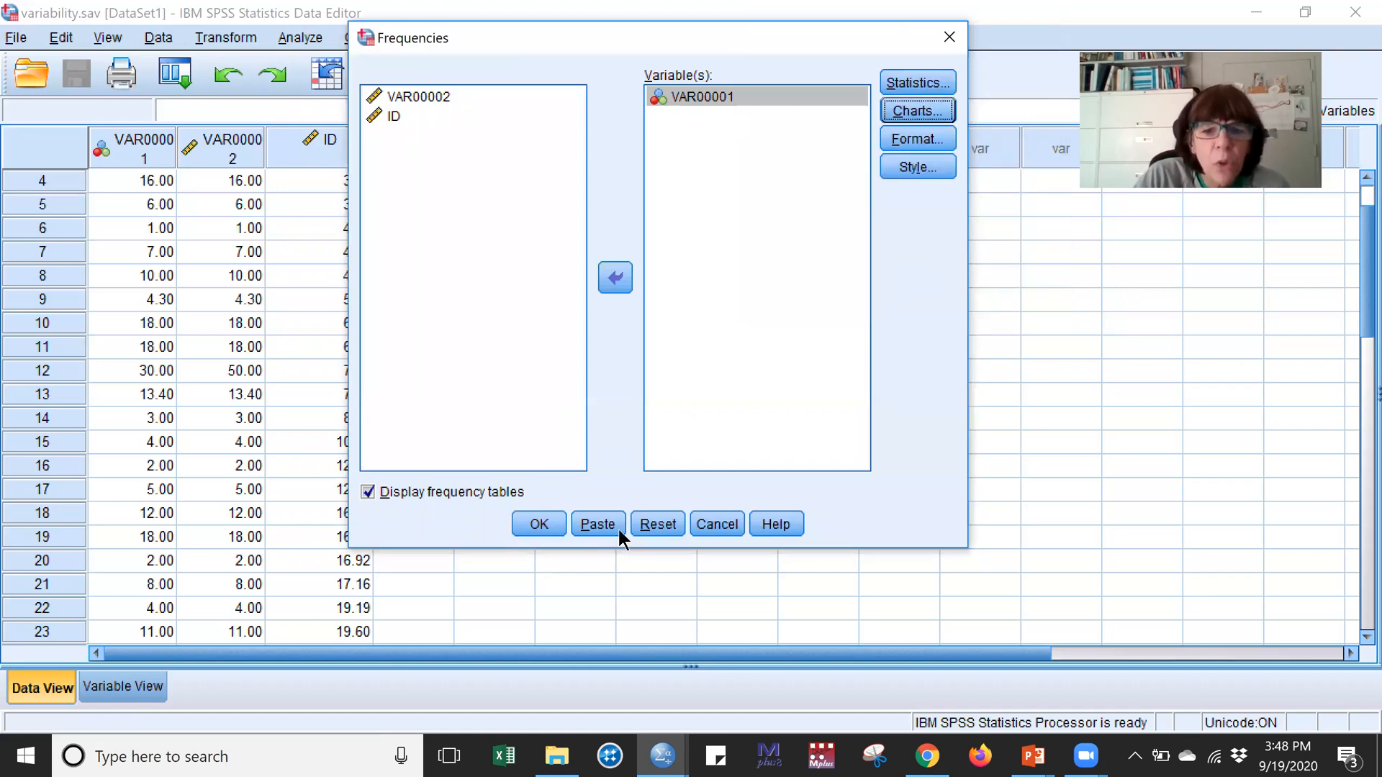
click(535, 526)
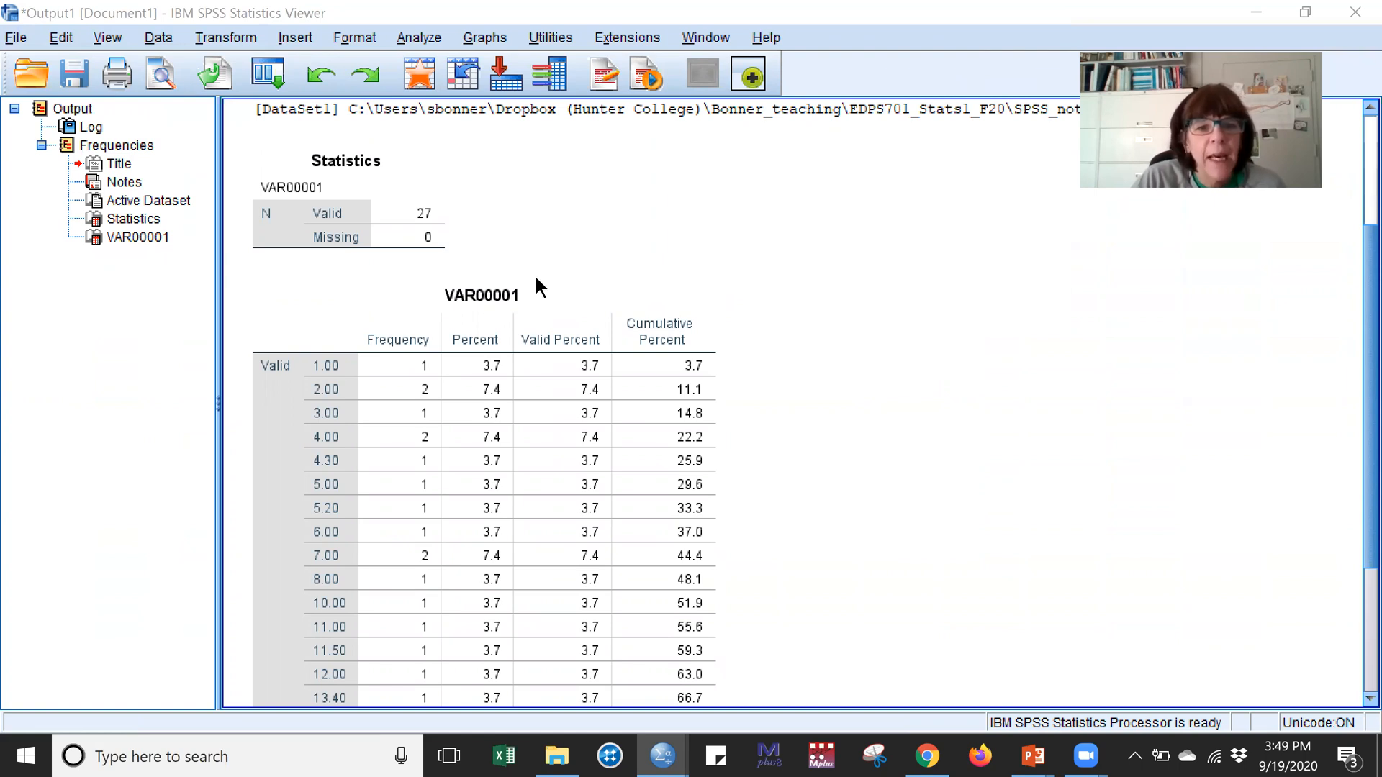
Examine the valid and missing counts and the frequency and cumulative percent columns for VAR00001 in the output.
click(418, 215)
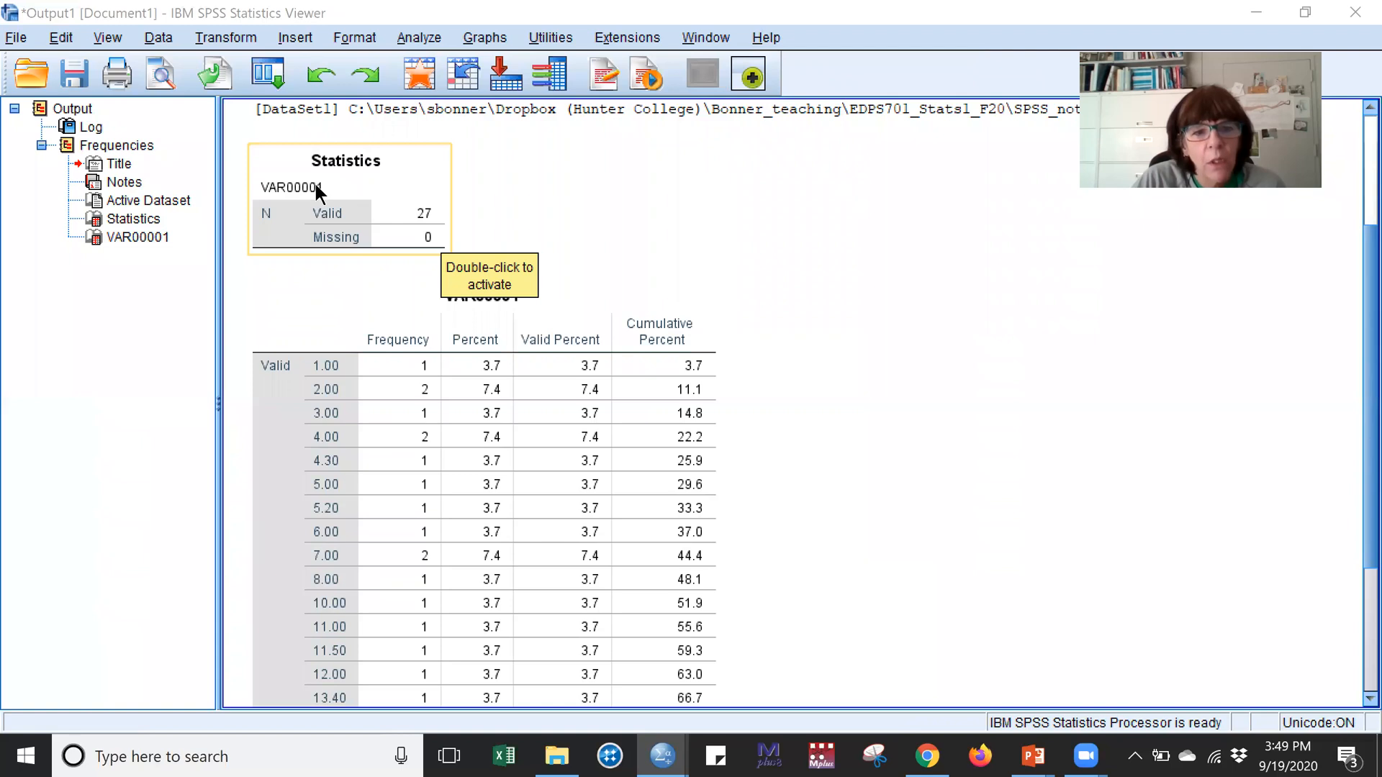
click(542, 365)
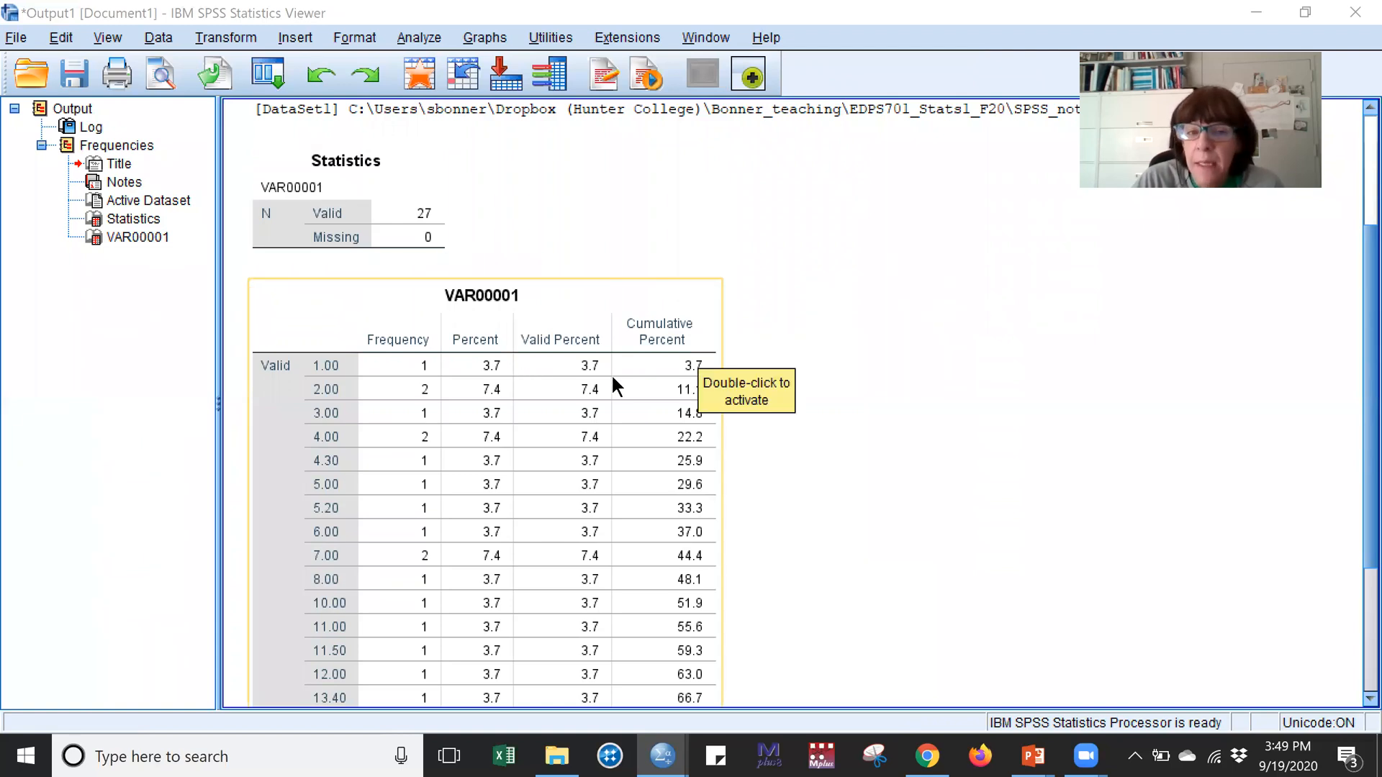
click(1123, 360)
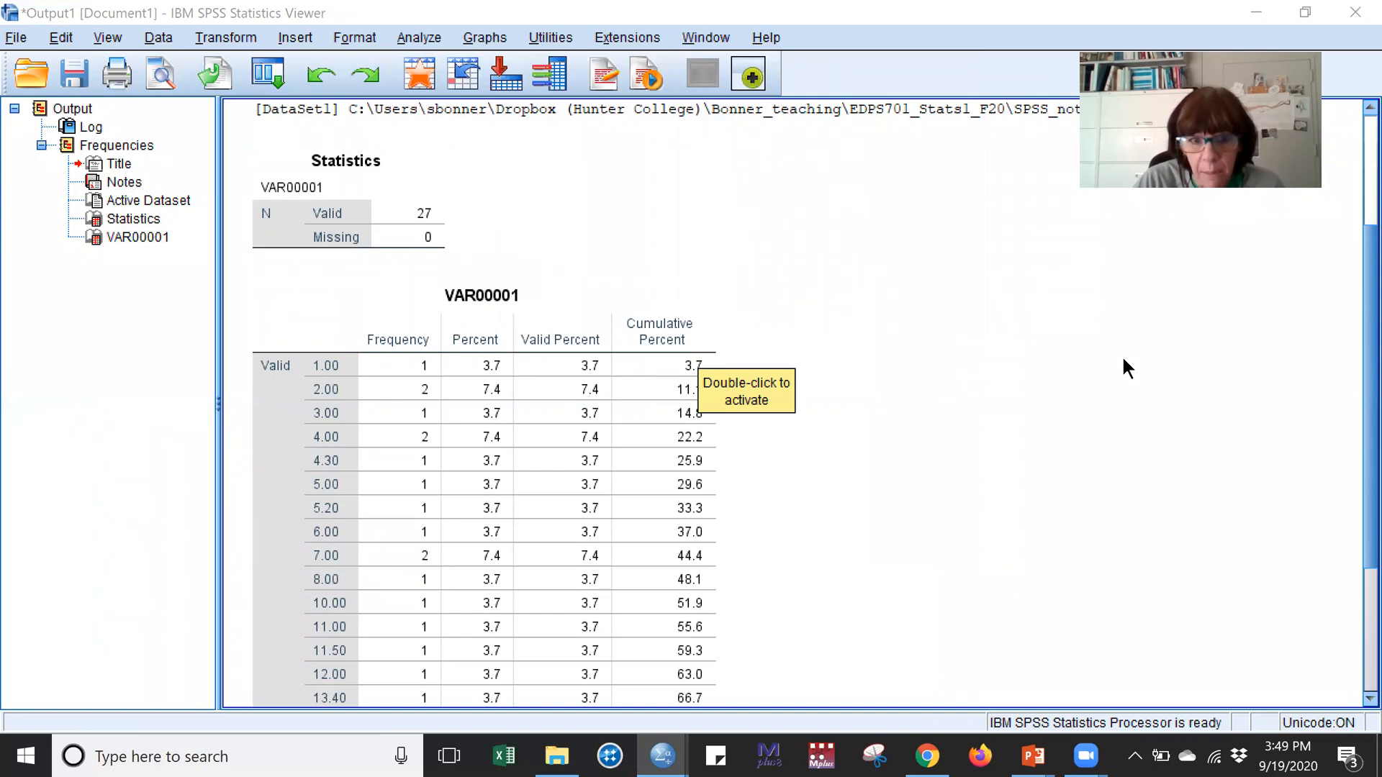
scroll(1123, 360, down, 3)
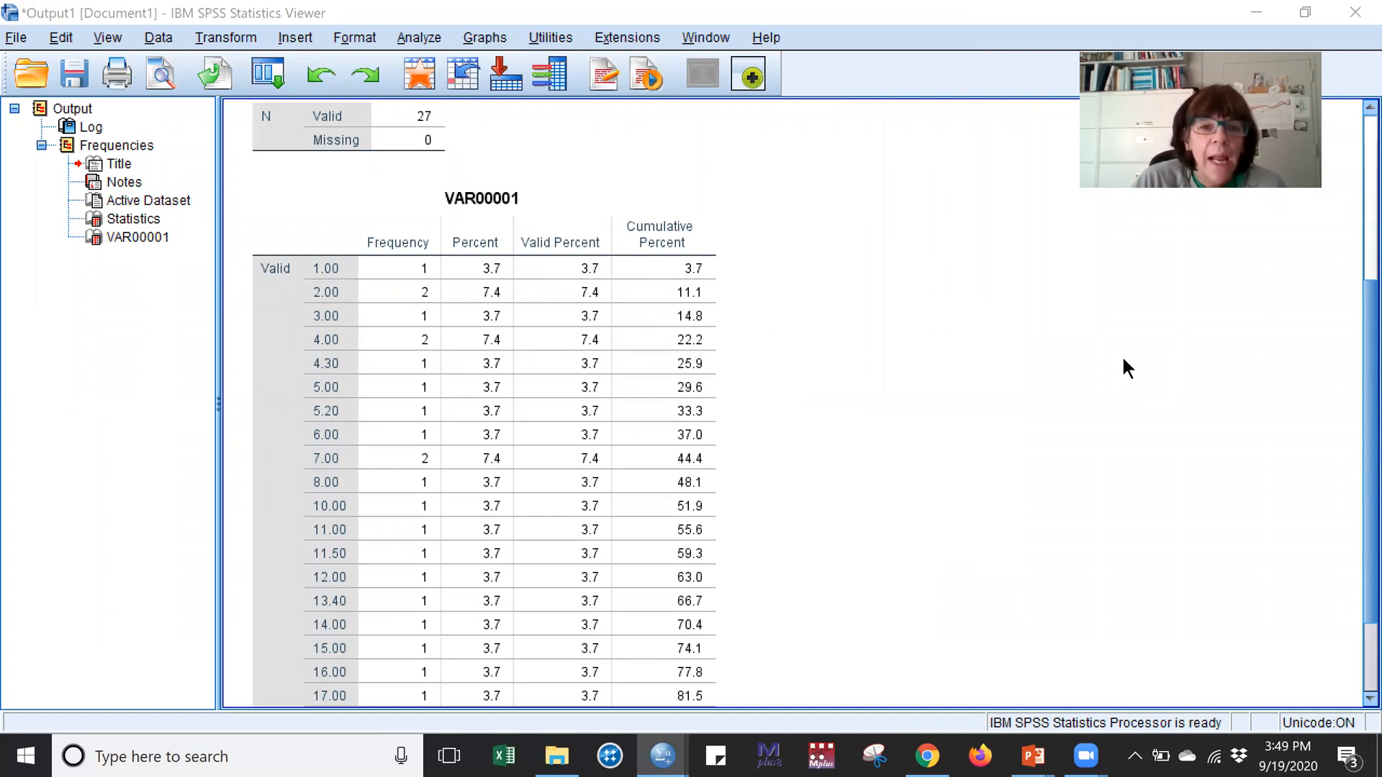
scroll(1123, 360, down, 3)
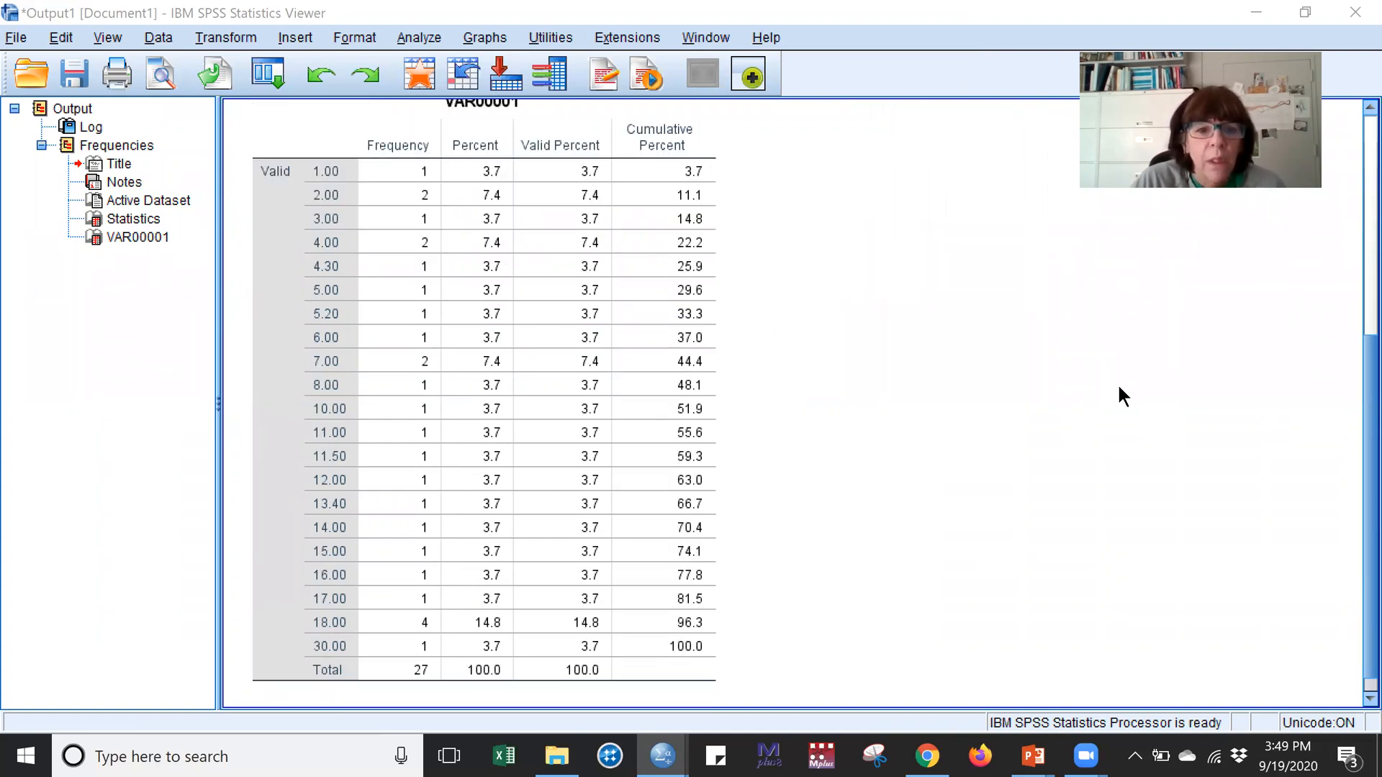
click(501, 340)
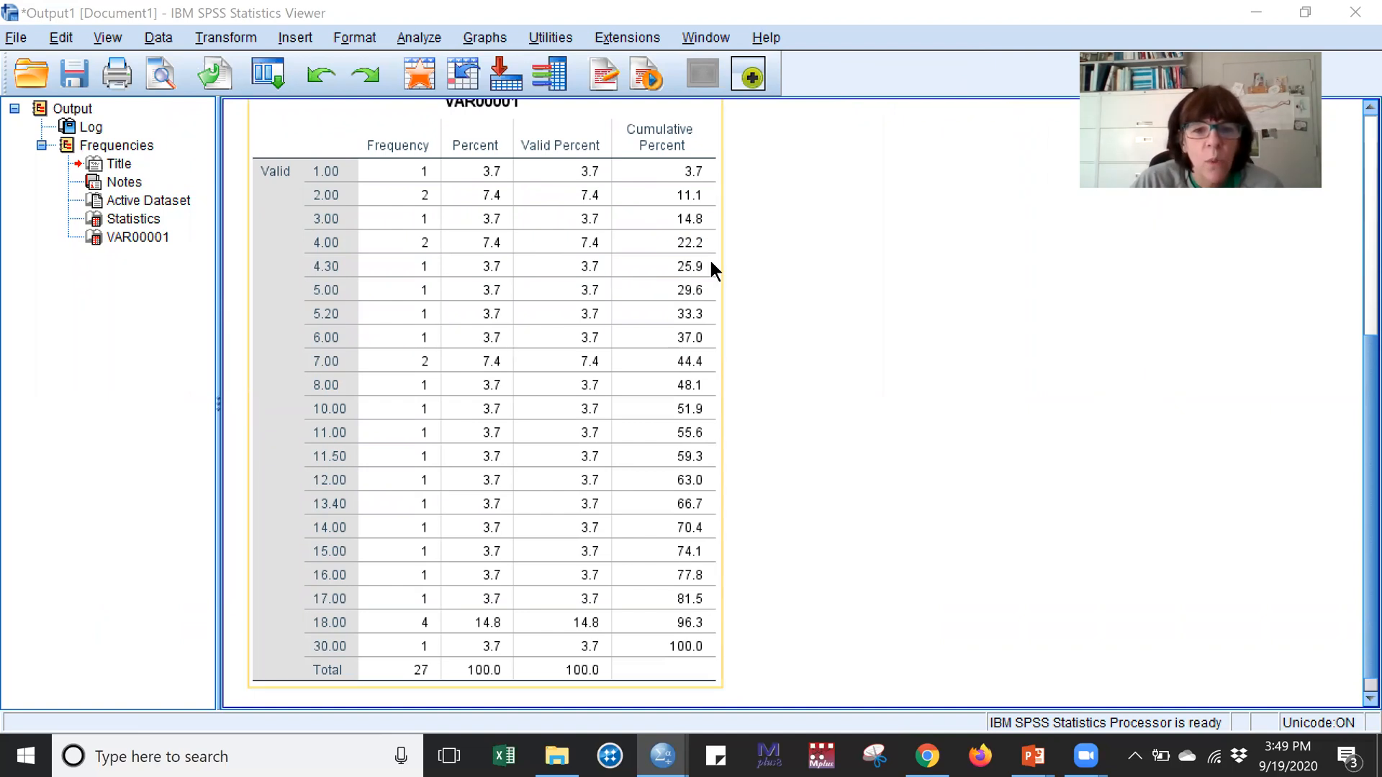
click(726, 271)
click(388, 292)
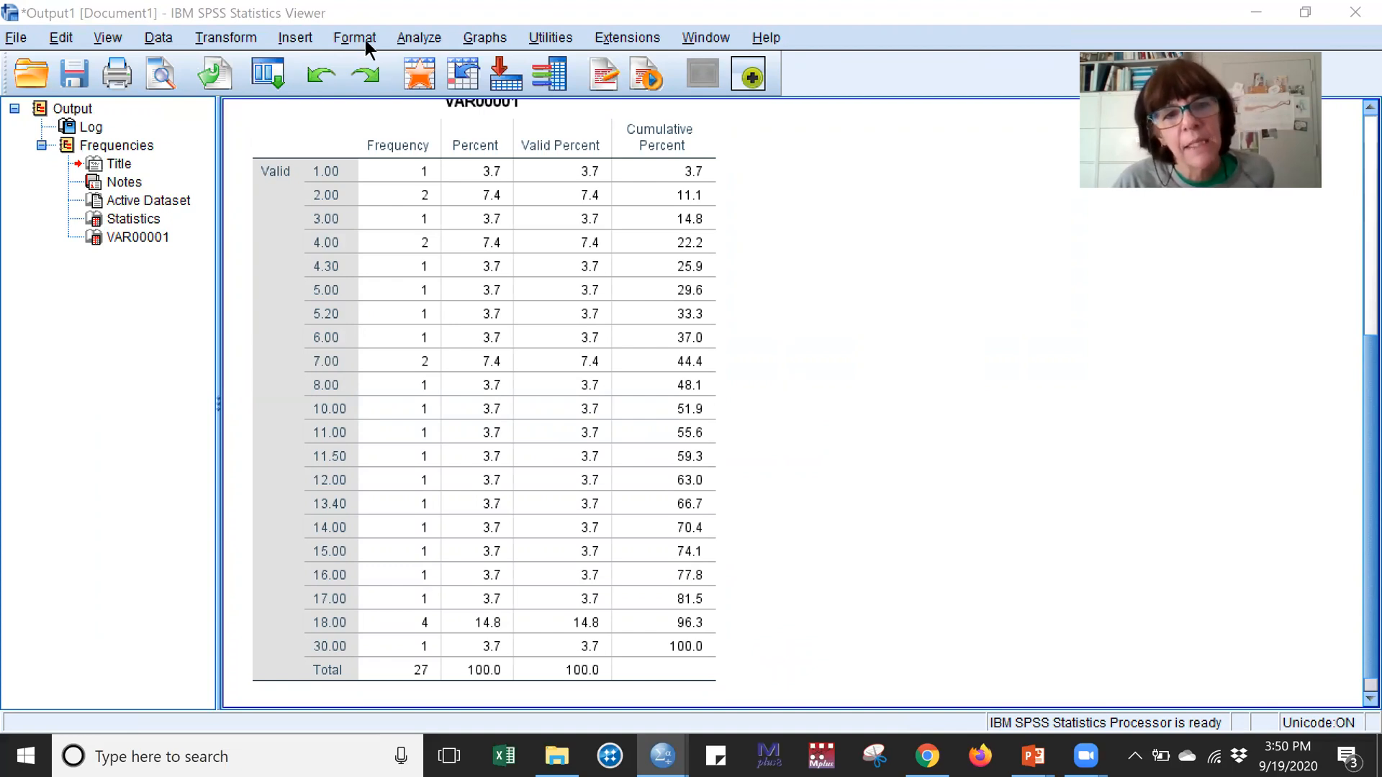
Rerun Frequencies for VAR00001 with Quartiles selected and the display of frequency tables turned off.
click(416, 37)
mouse_move(465, 87)
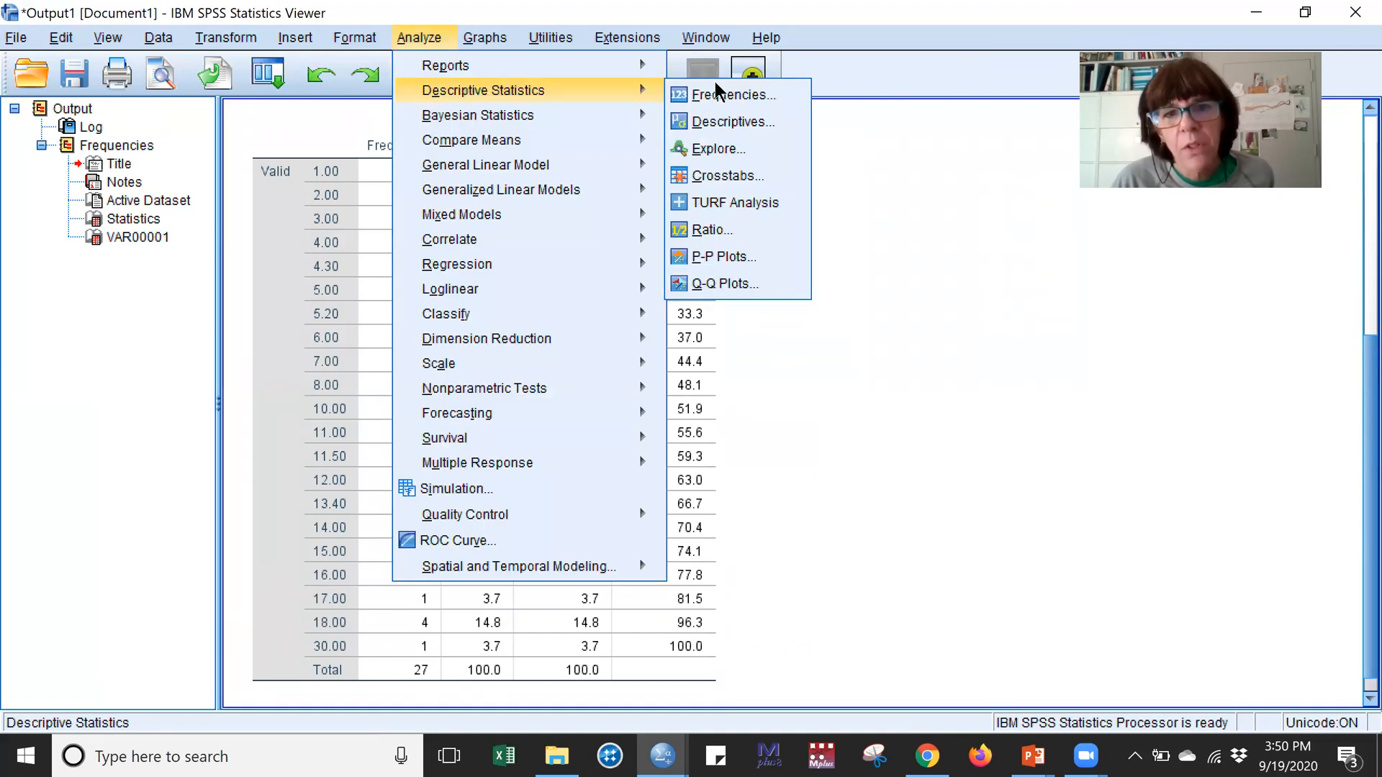
click(681, 96)
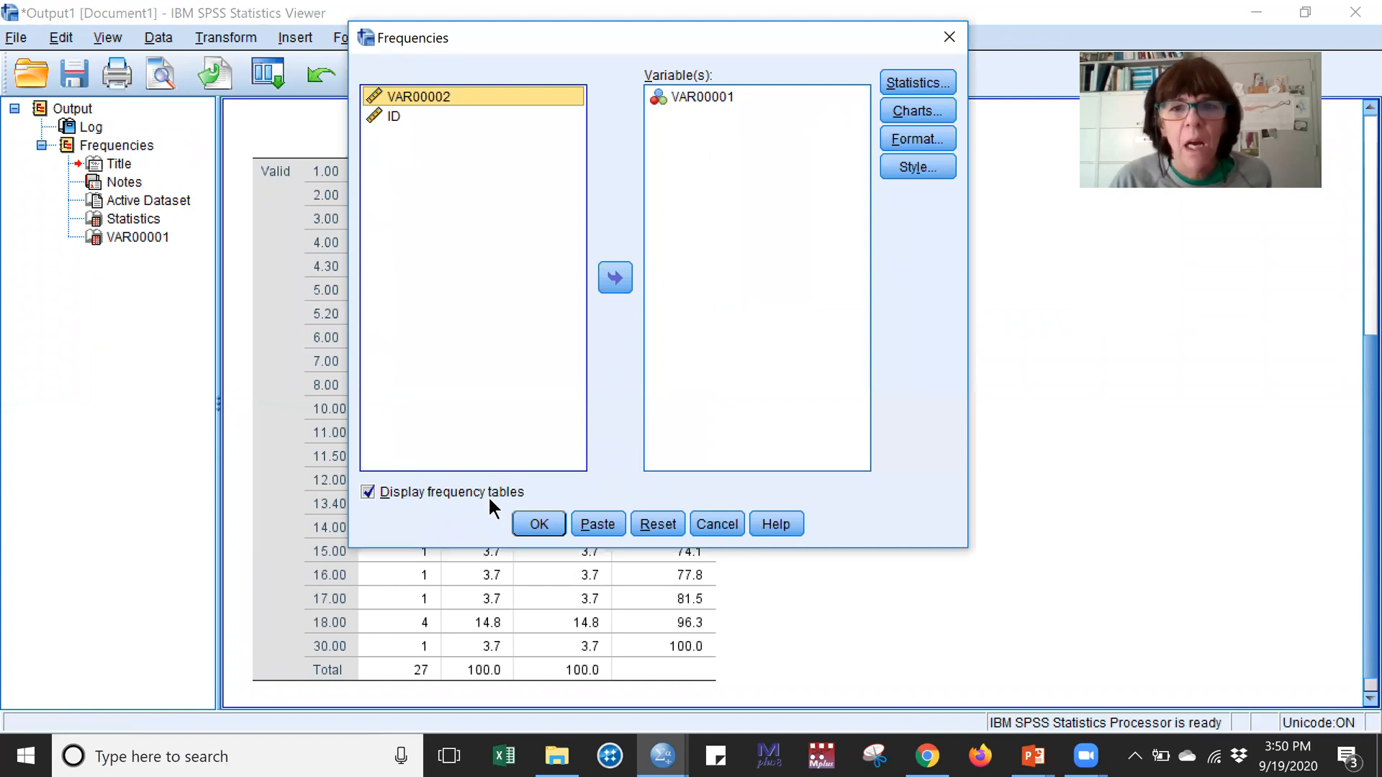
click(904, 95)
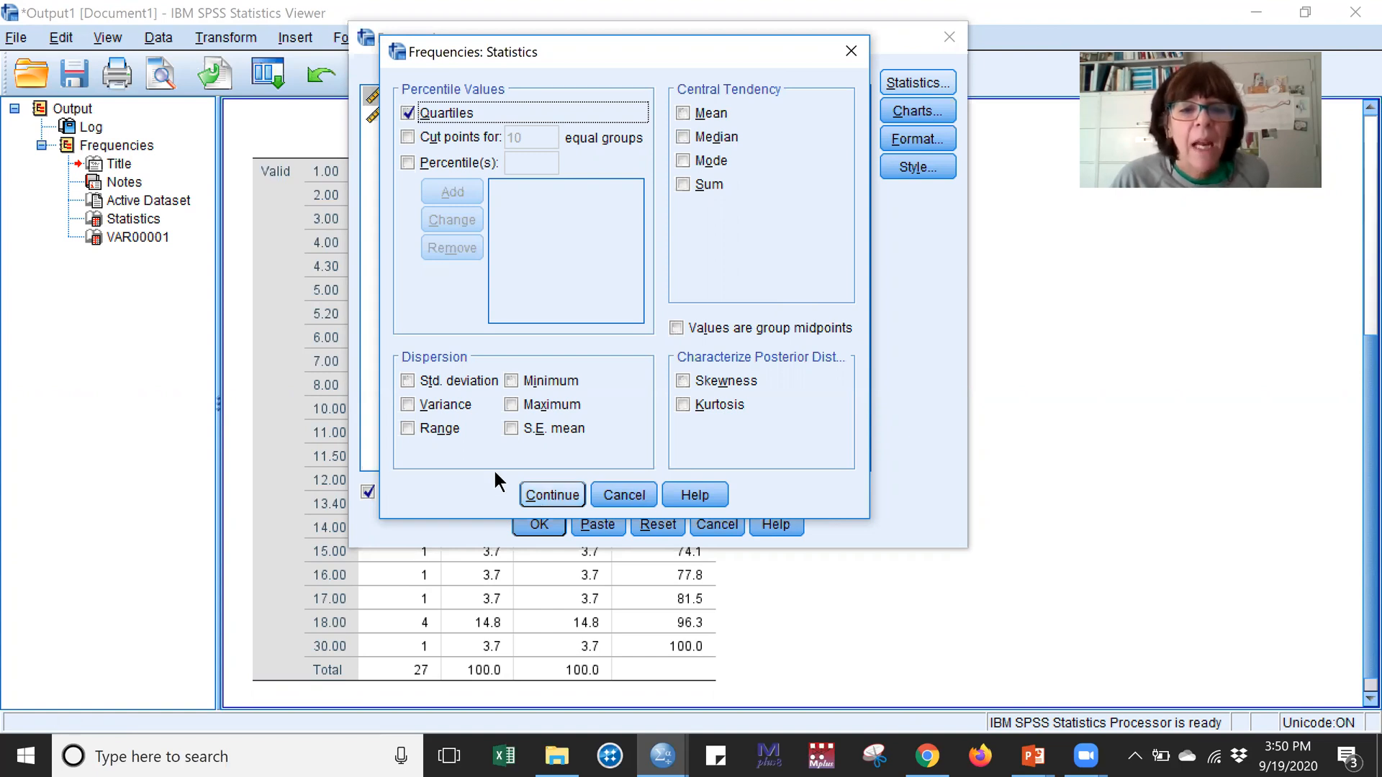
click(544, 494)
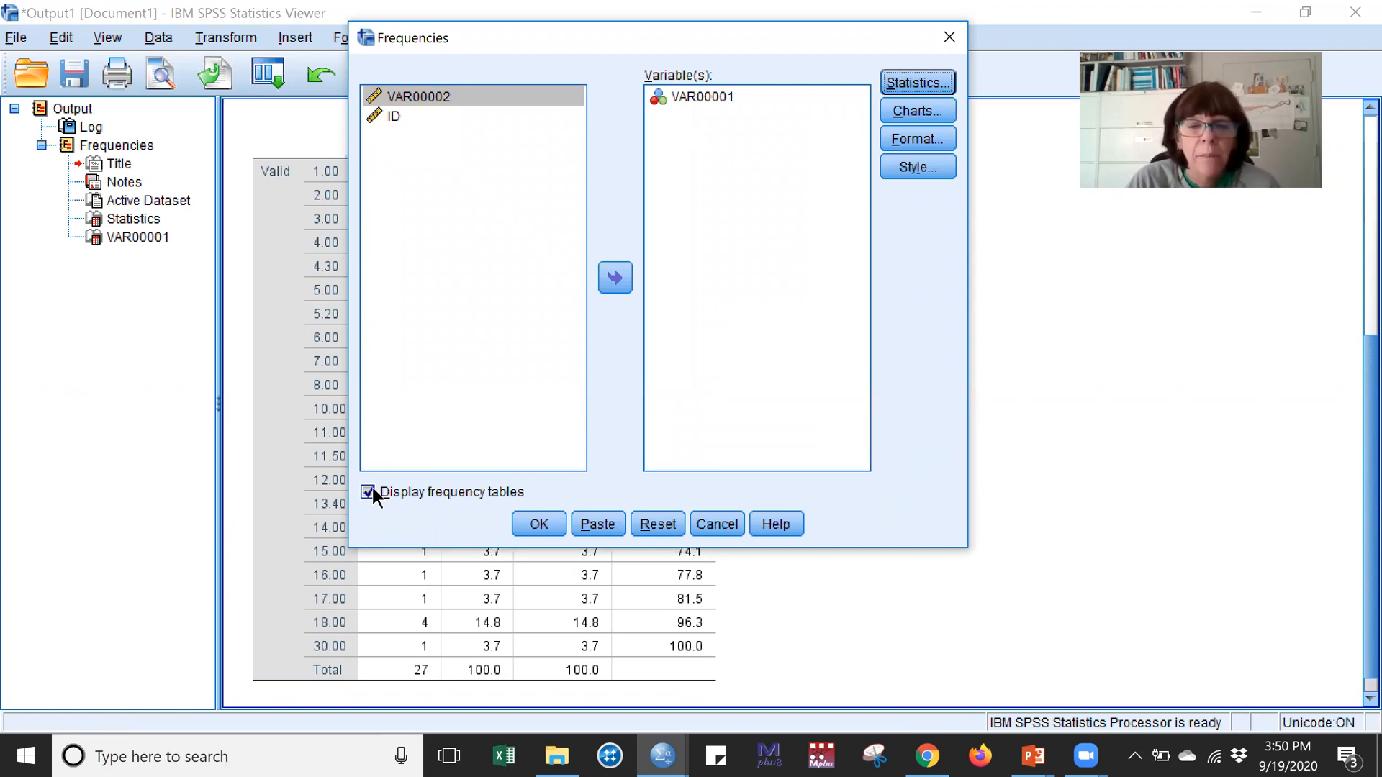
click(369, 492)
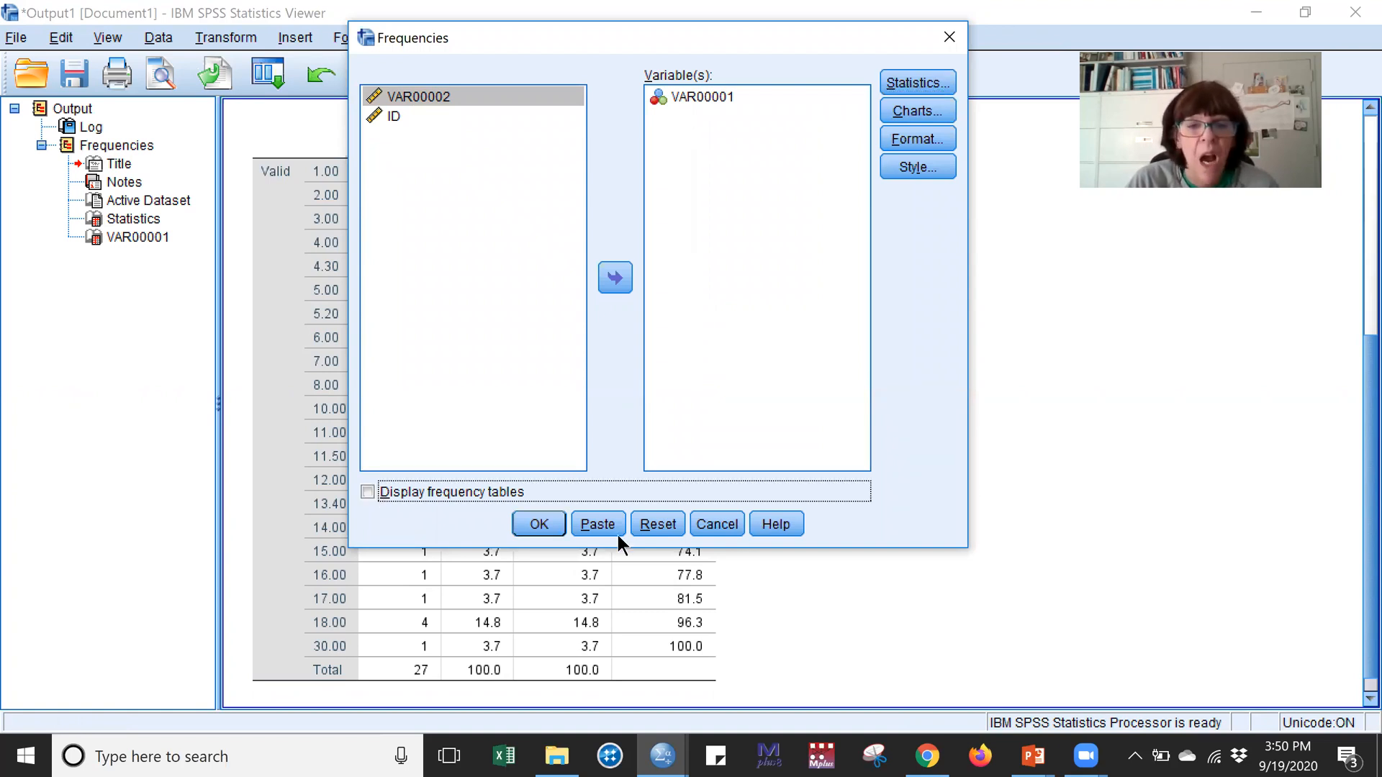
click(538, 523)
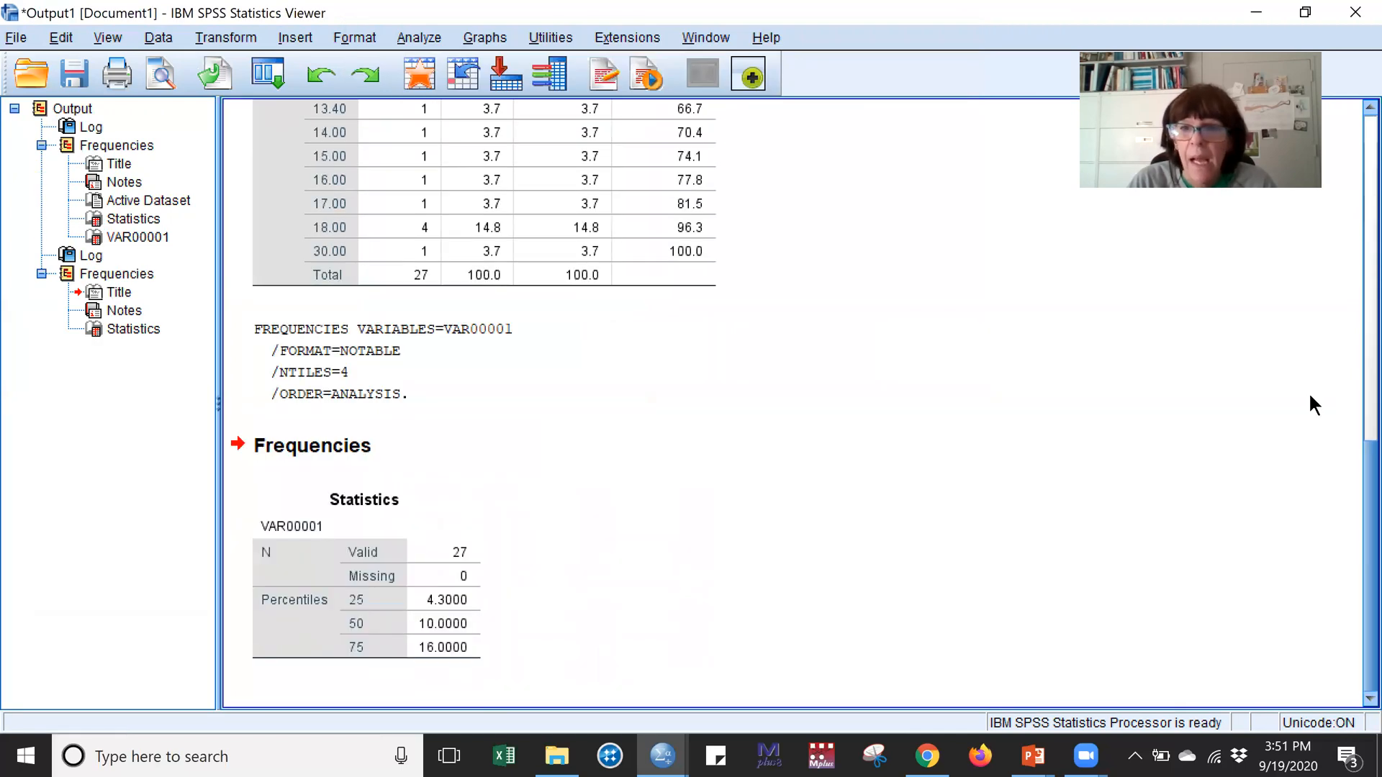
Compare the 25th, 50th and 75th percentiles in the new Statistics table with the earlier VAR00001 frequency table.
scroll(1310, 396, up, 10)
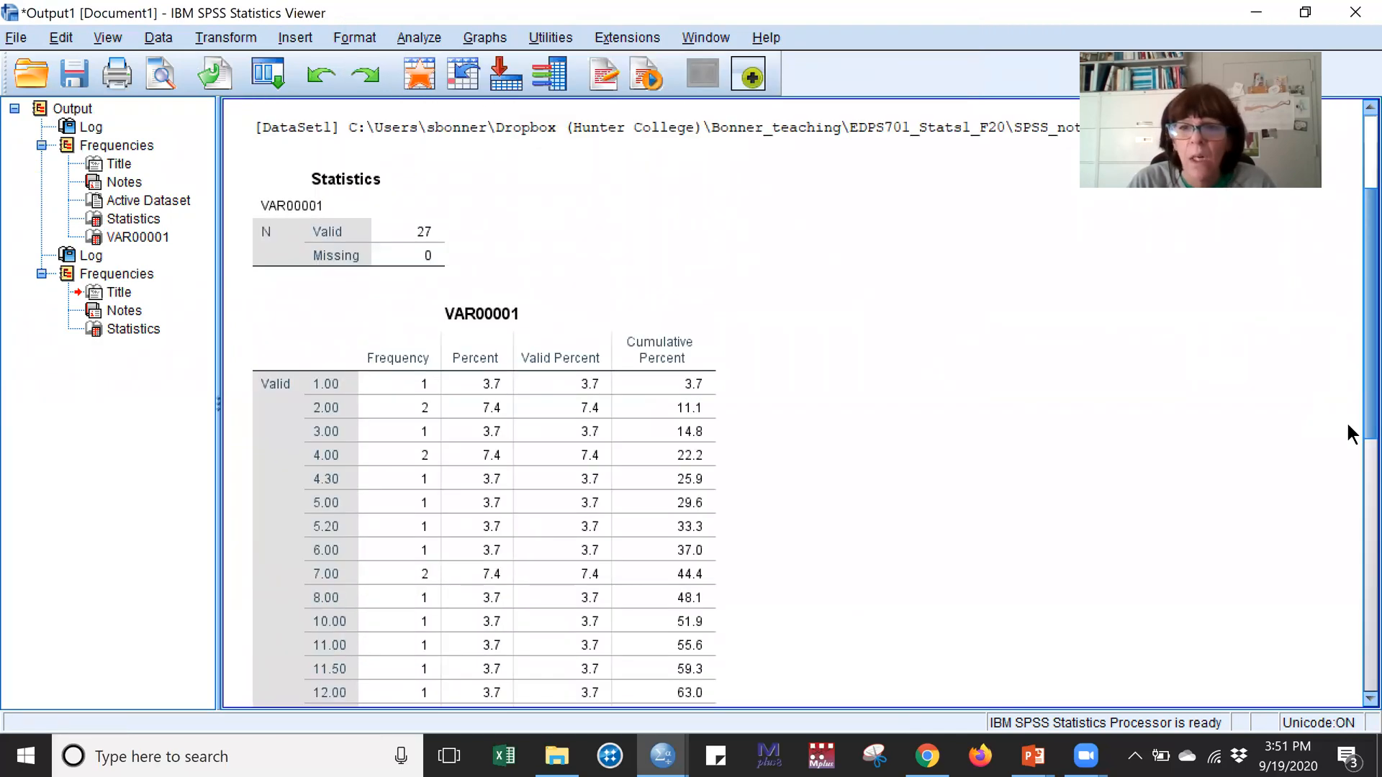
scroll(1346, 420, down, 10)
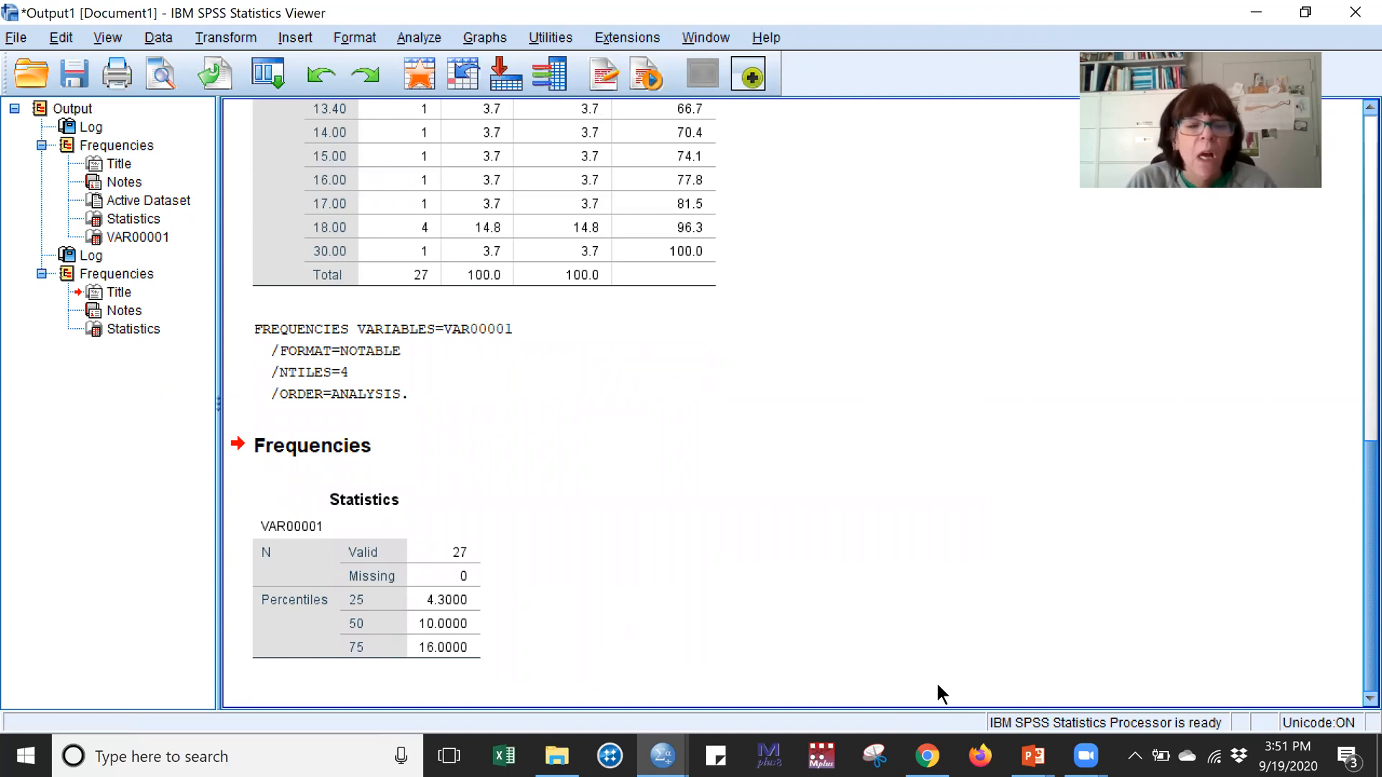
click(479, 592)
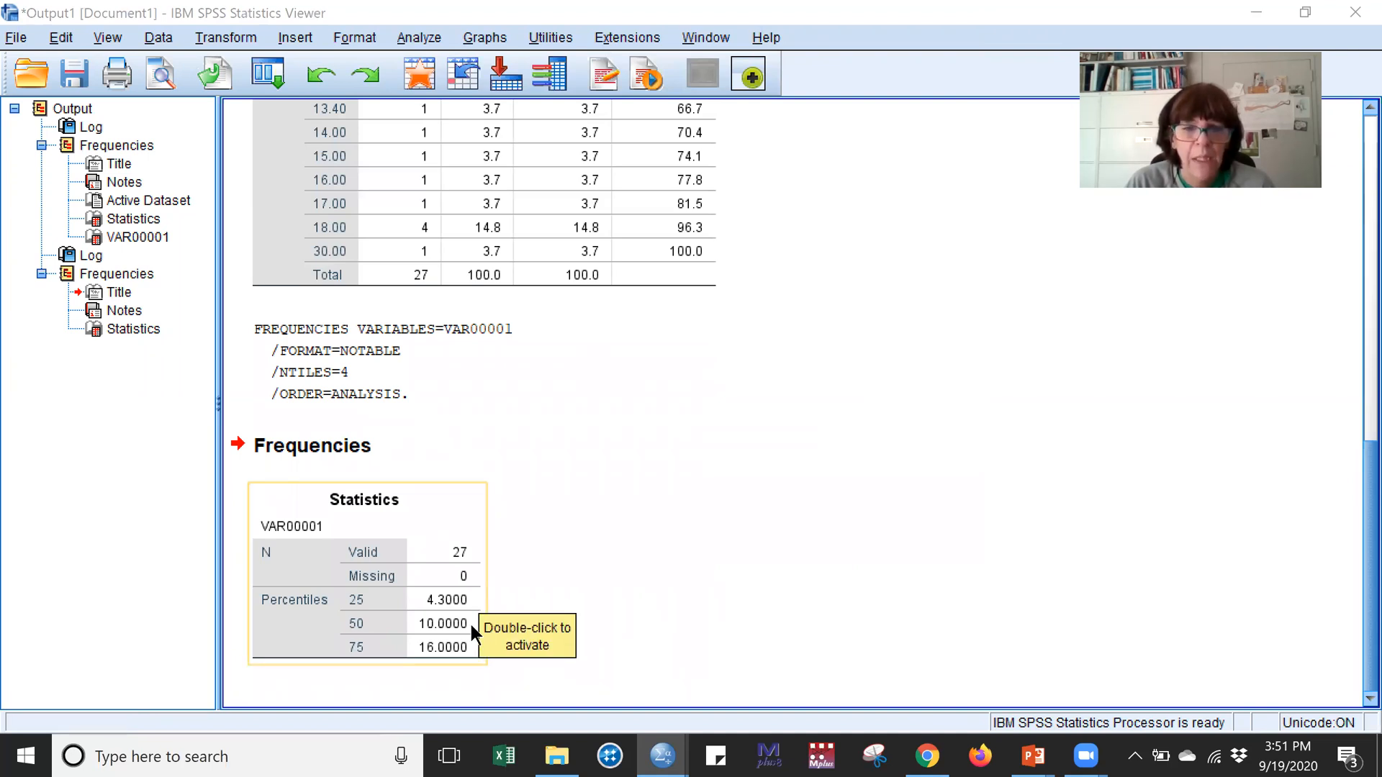
click(1108, 524)
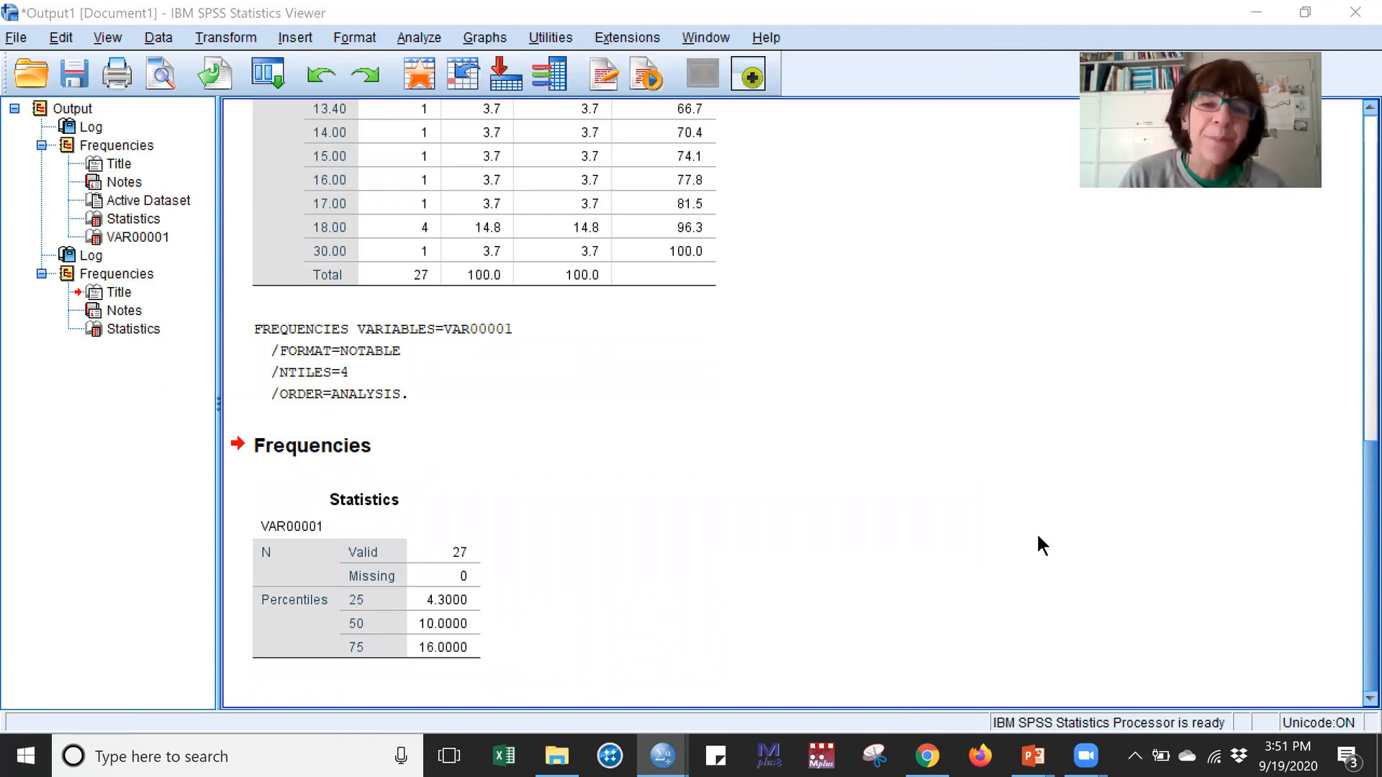
click(485, 38)
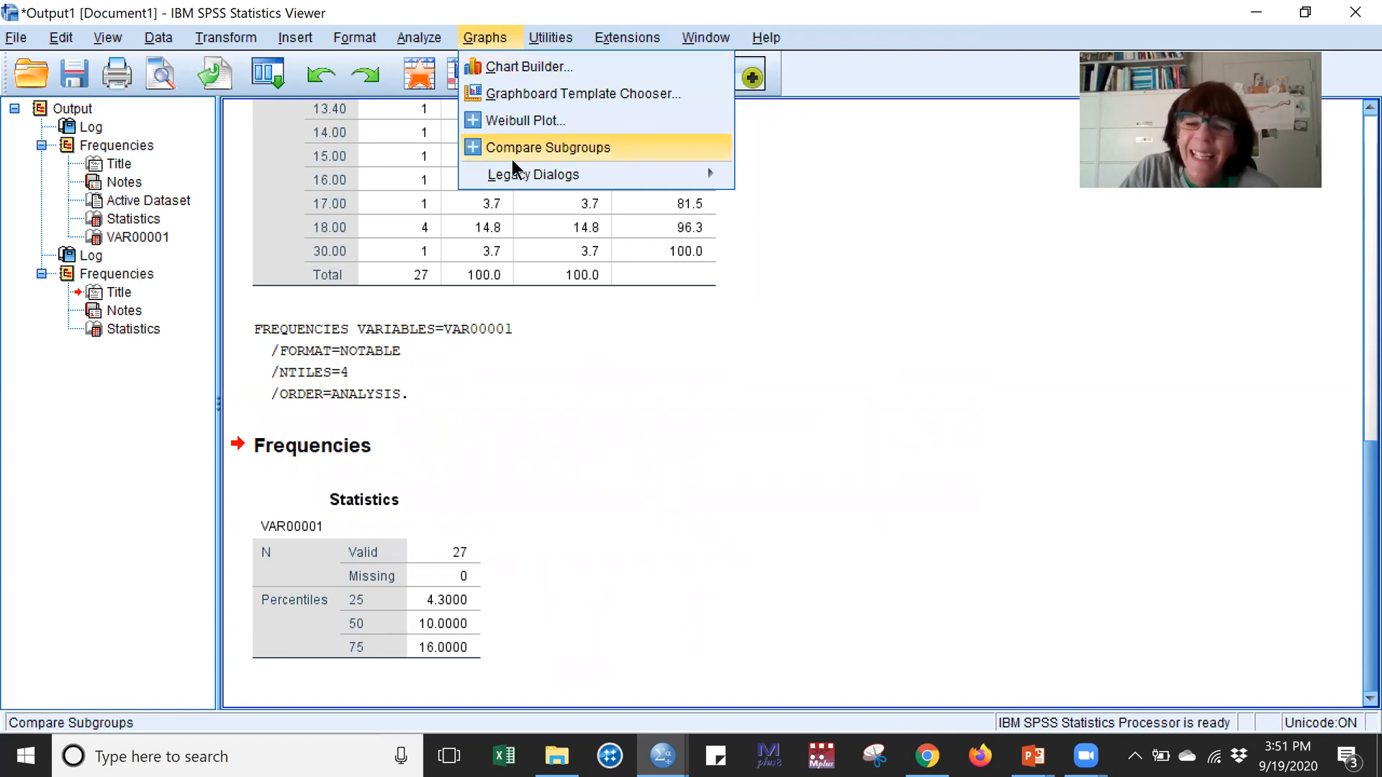
mouse_move(510, 176)
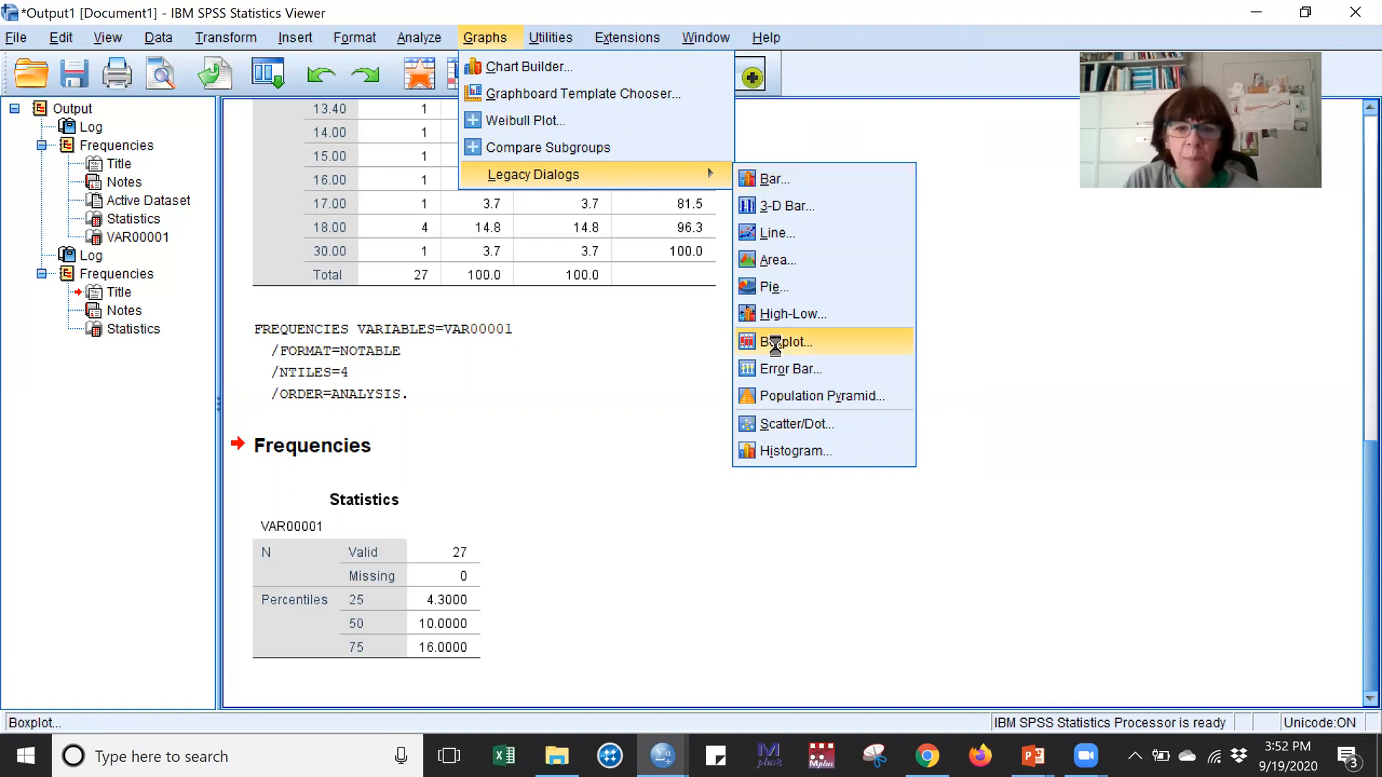
click(775, 343)
drag(702, 248, 757, 92)
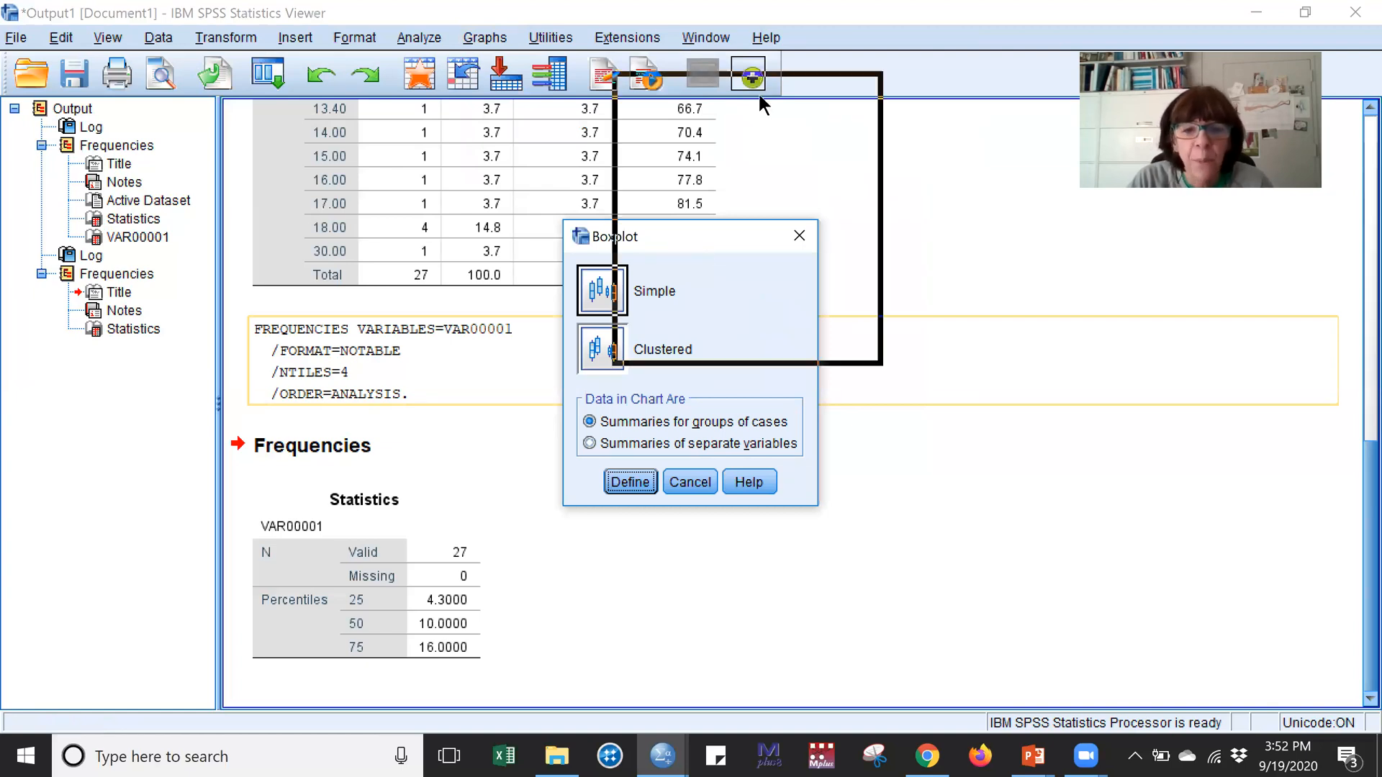
drag(697, 288, 696, 288)
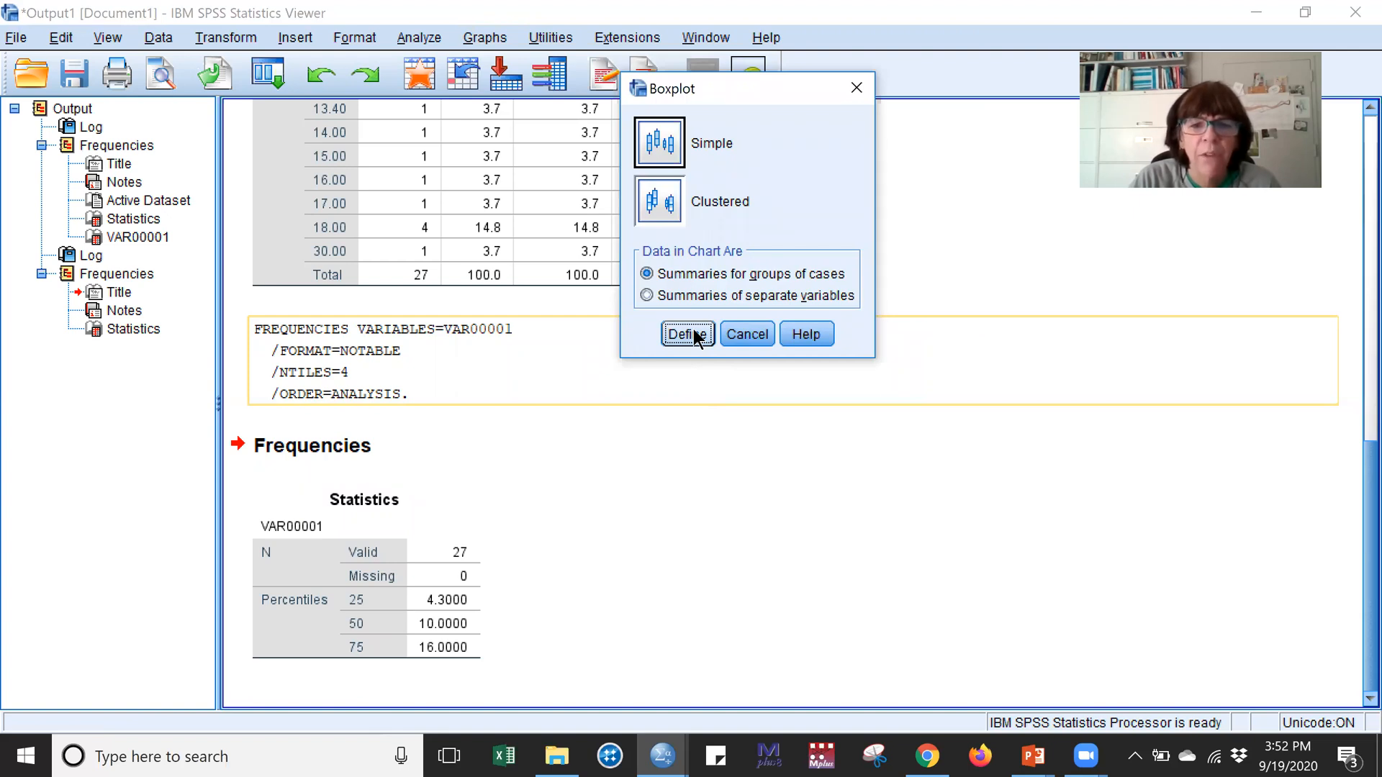
click(688, 334)
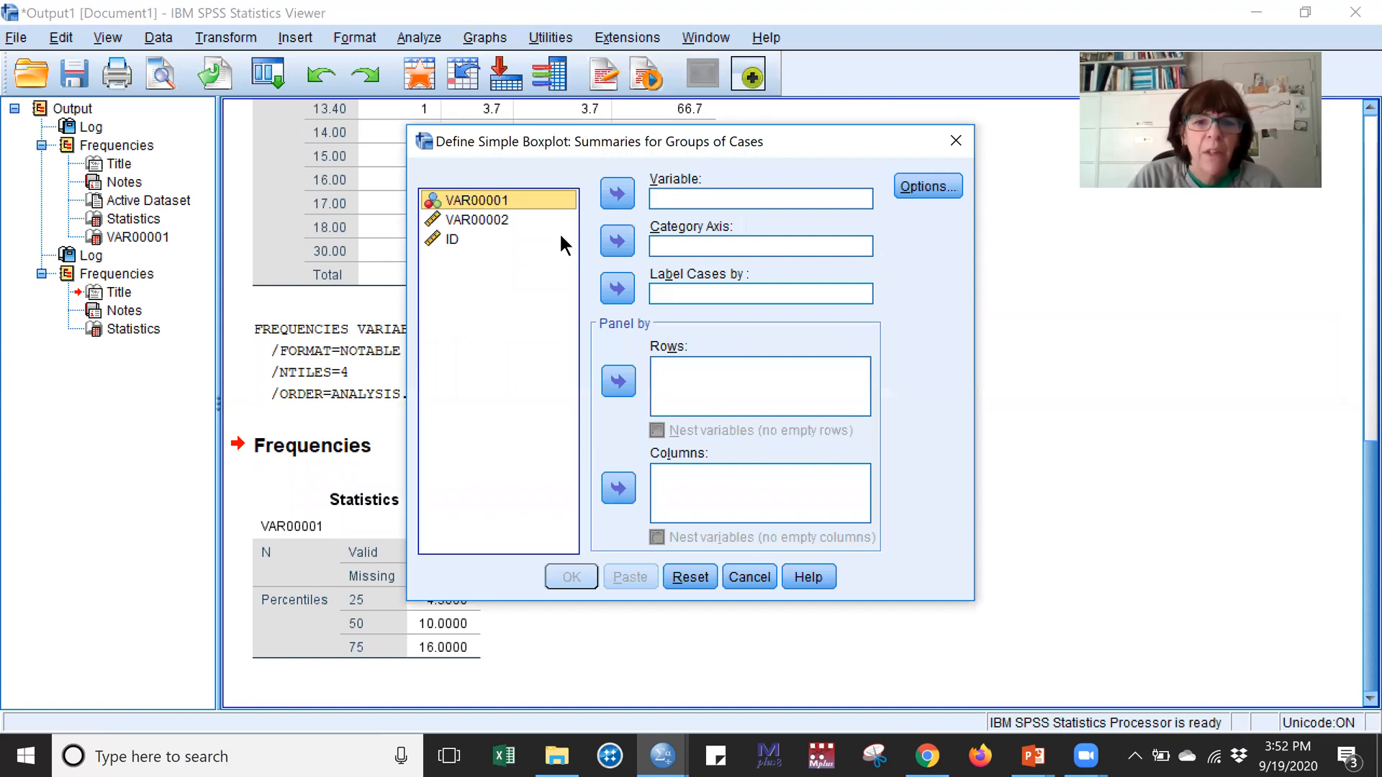
click(616, 194)
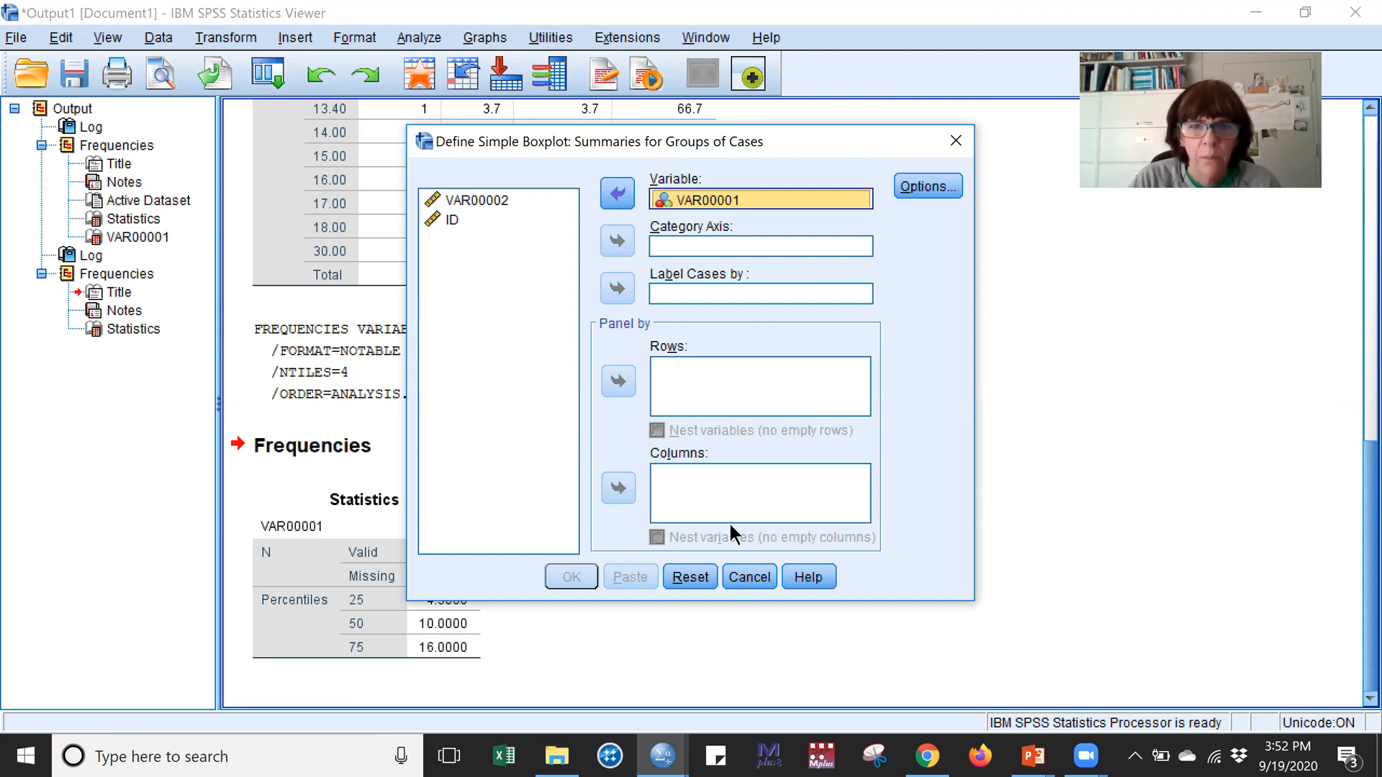
click(913, 185)
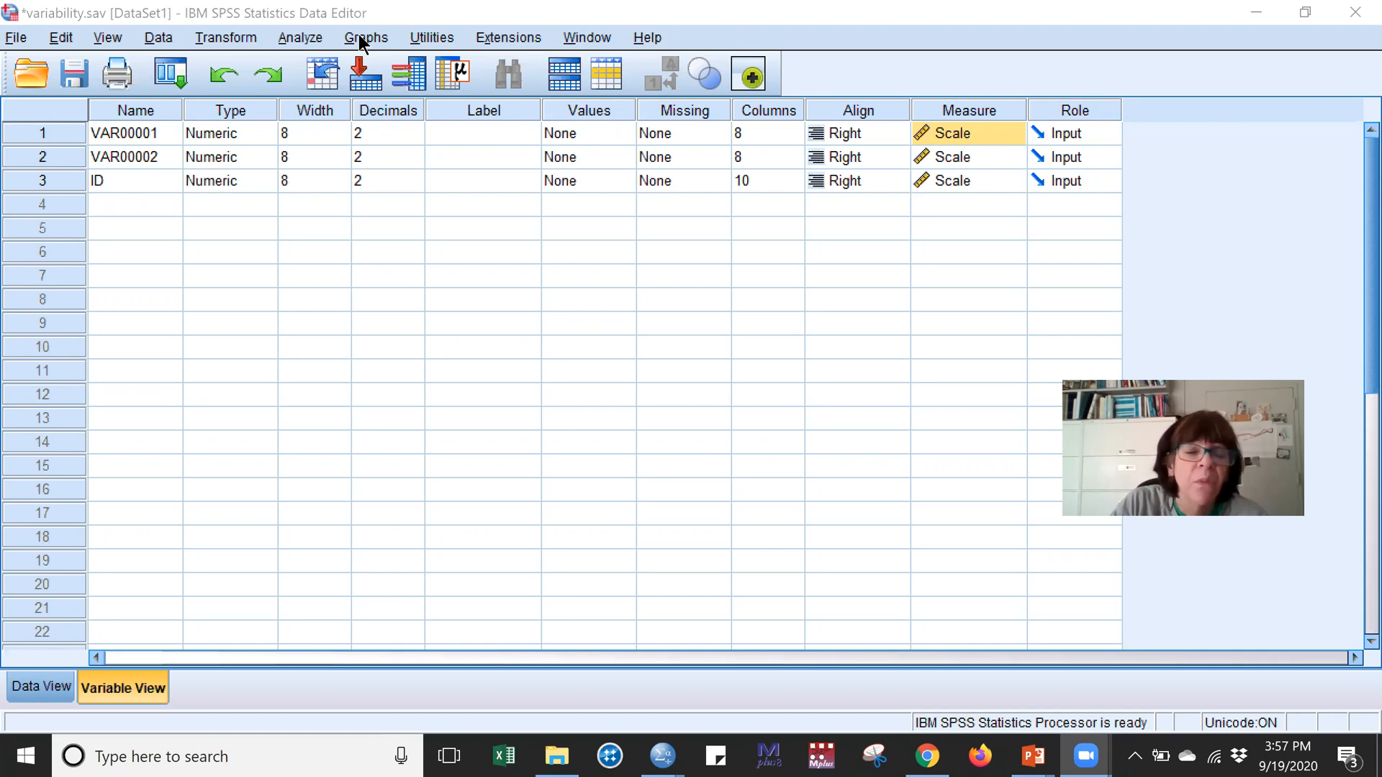
Review VAR00001's measurement level, keeping Scale, and begin defining a simple boxplot with summaries of separate variables.
click(963, 139)
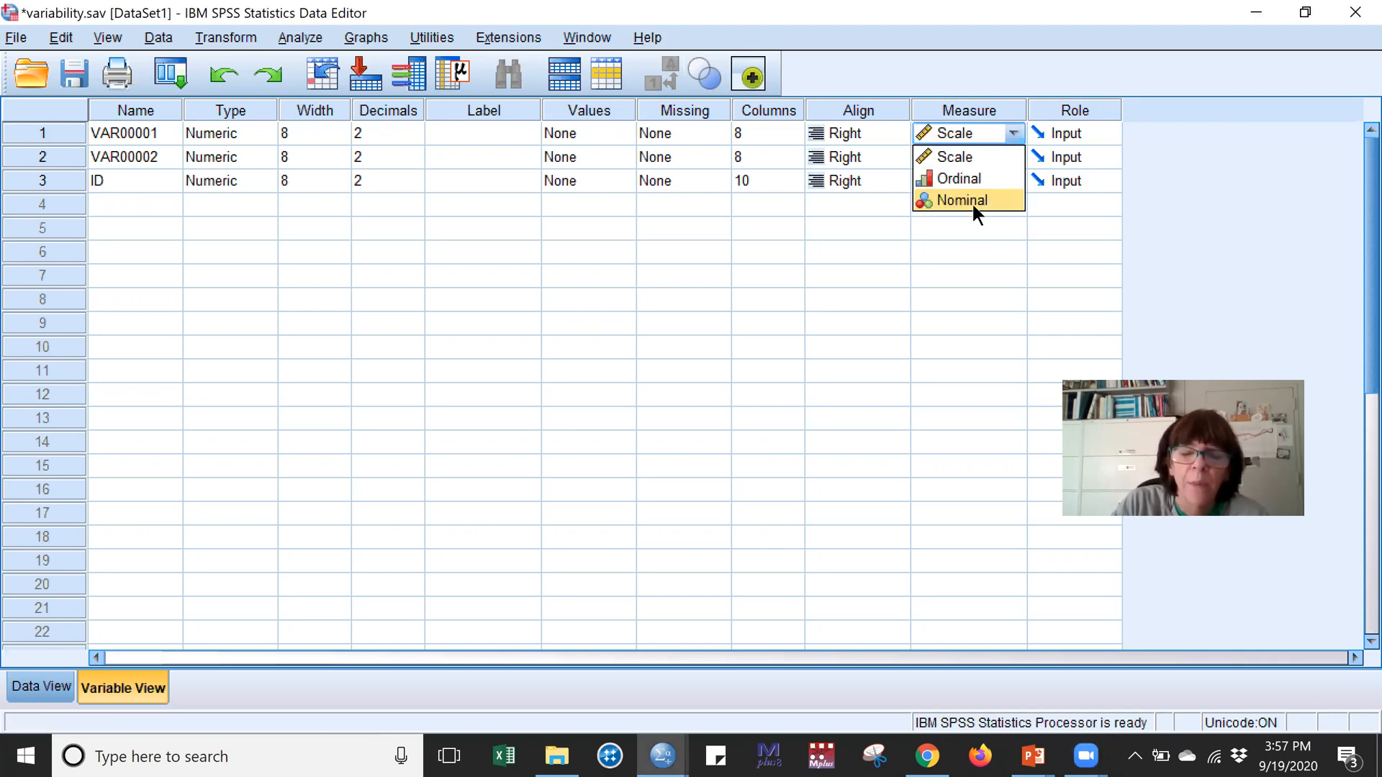
click(1325, 184)
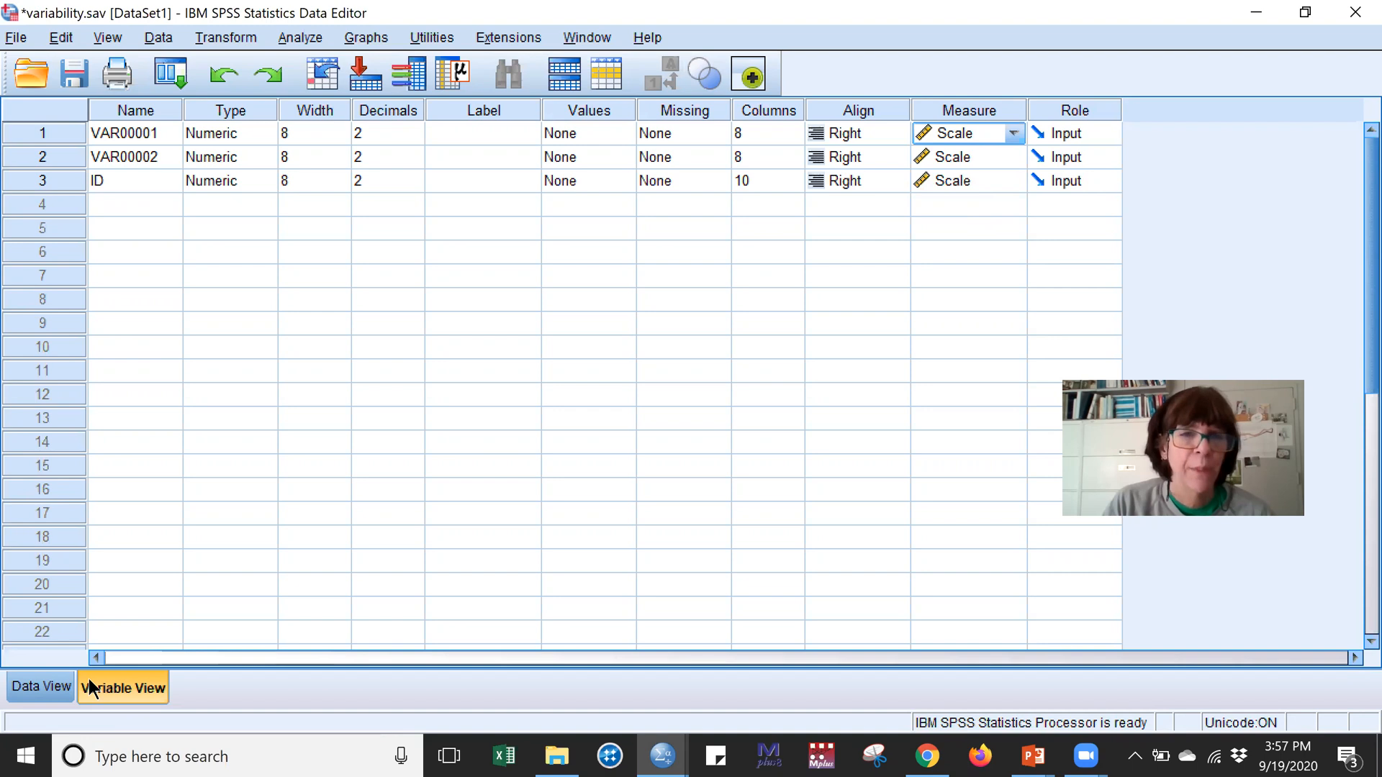
click(366, 38)
mouse_move(441, 188)
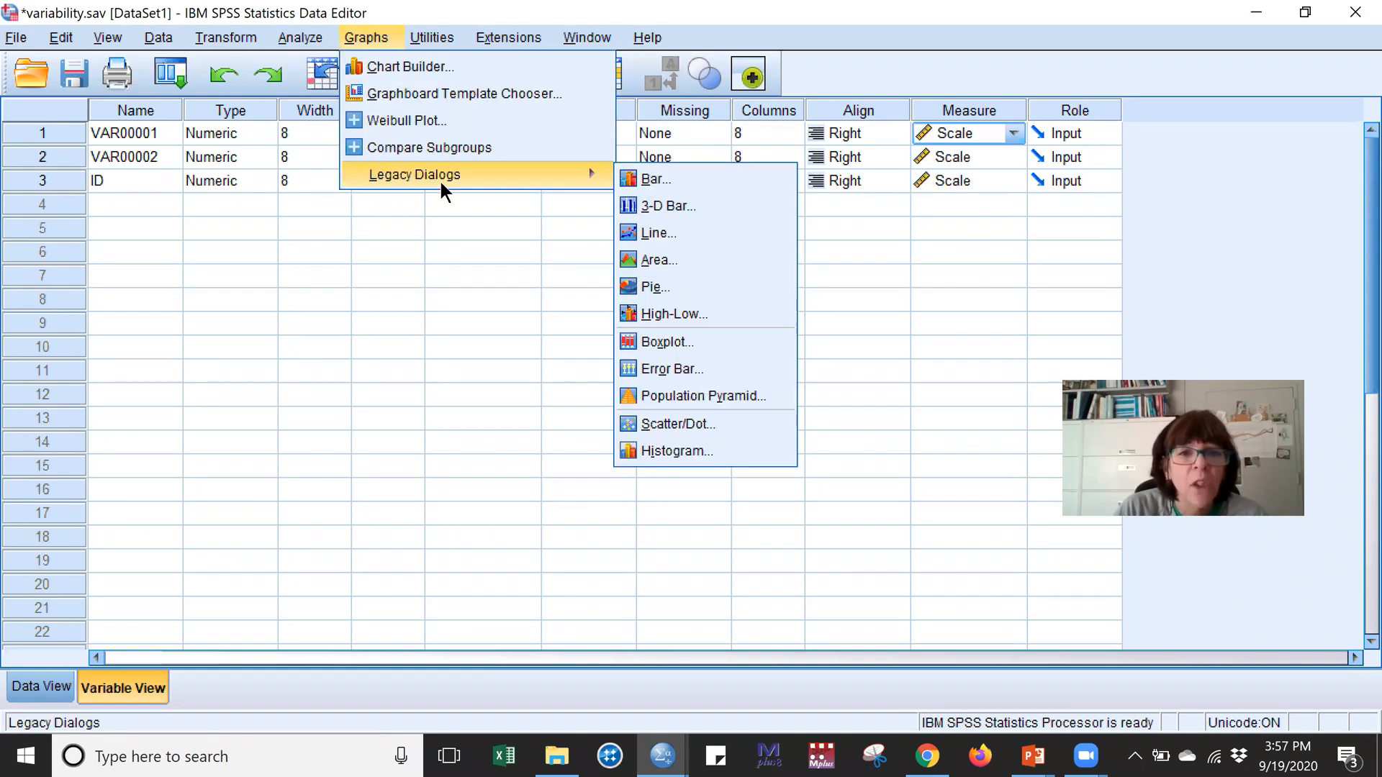
click(704, 336)
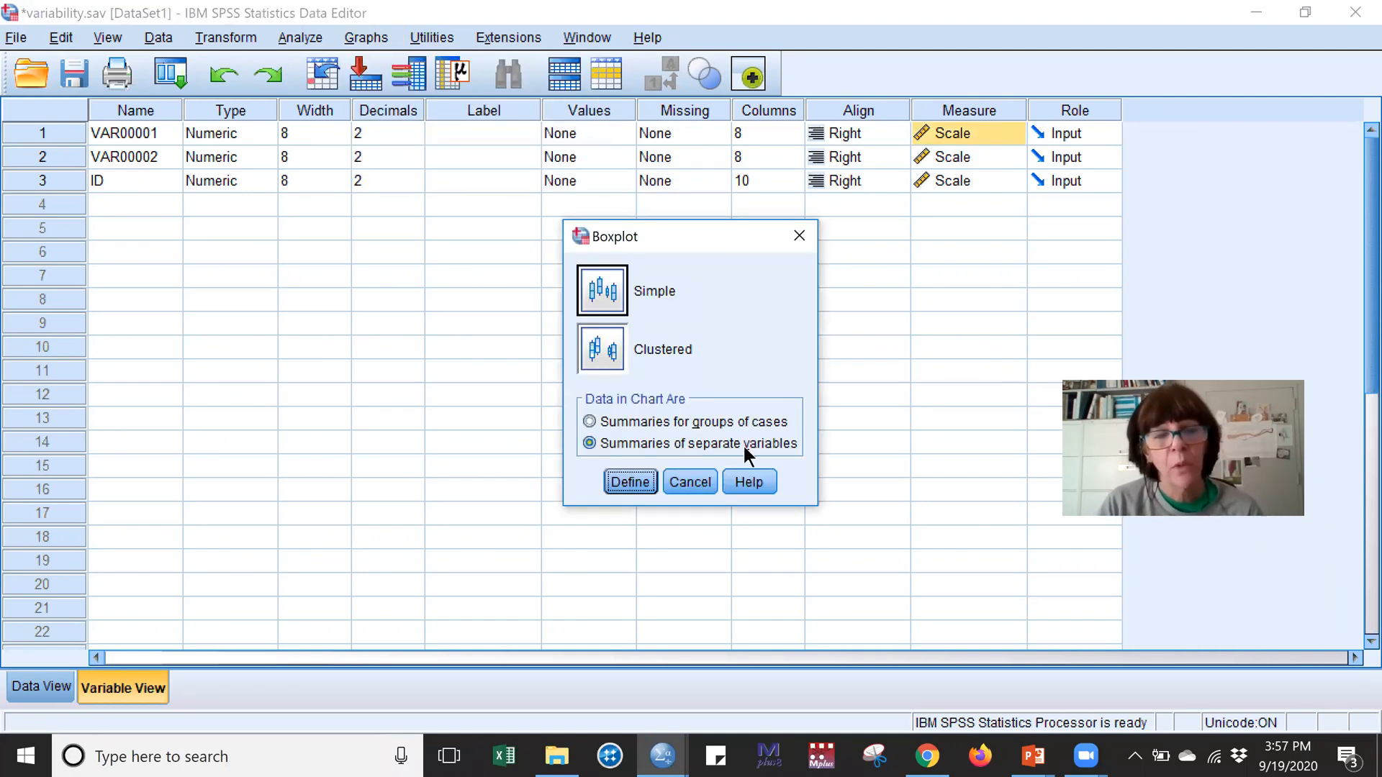
click(631, 481)
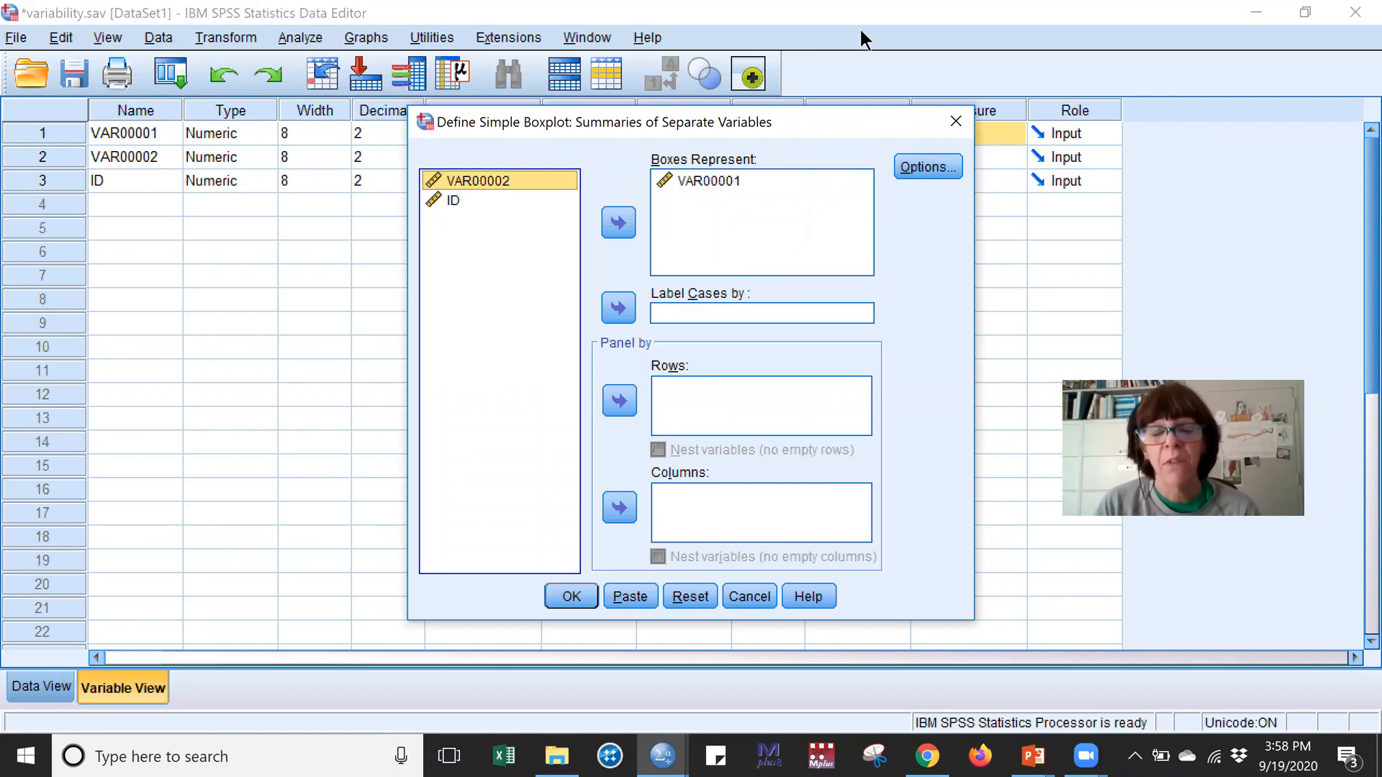
Run the simple boxplot for VAR00001 with its missing-value options left unchanged, and inspect the chart in the maximized output window.
drag(787, 118, 861, 30)
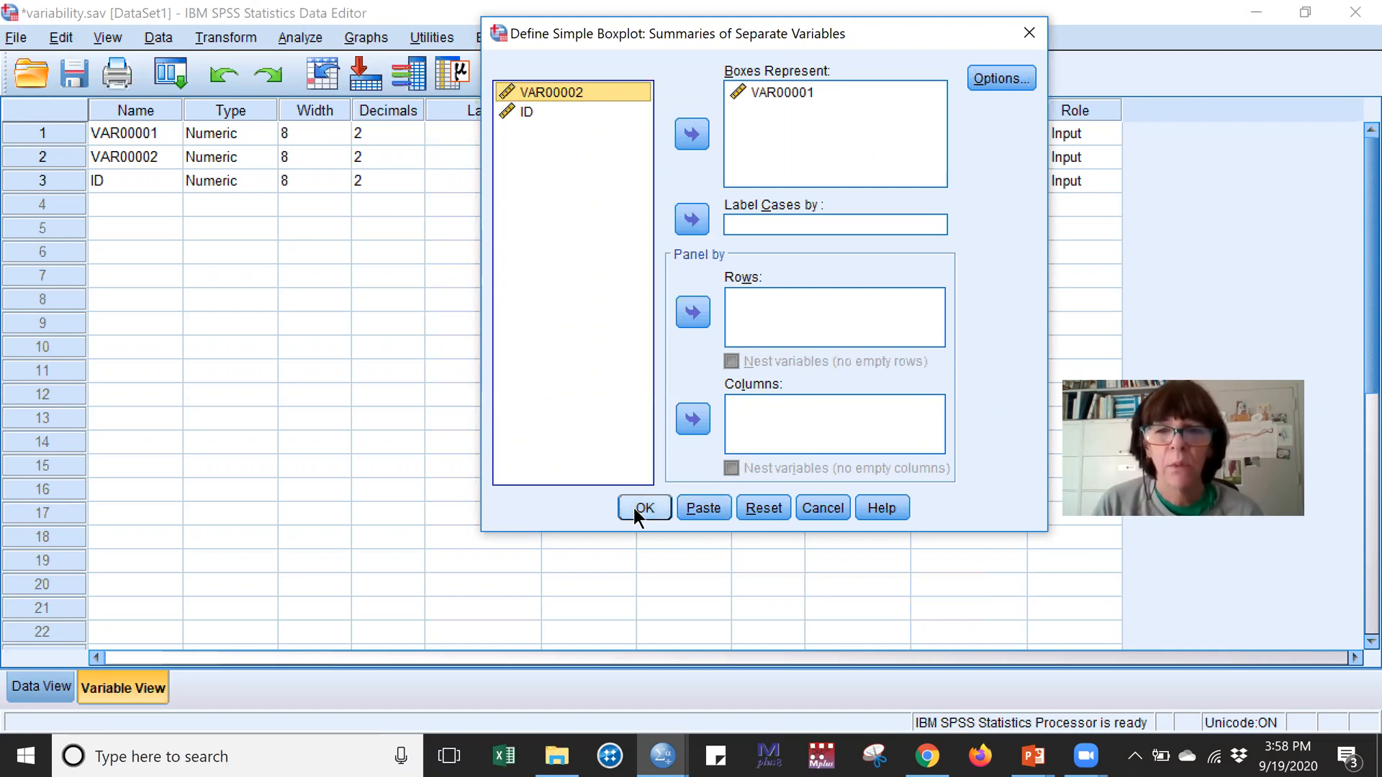
click(997, 76)
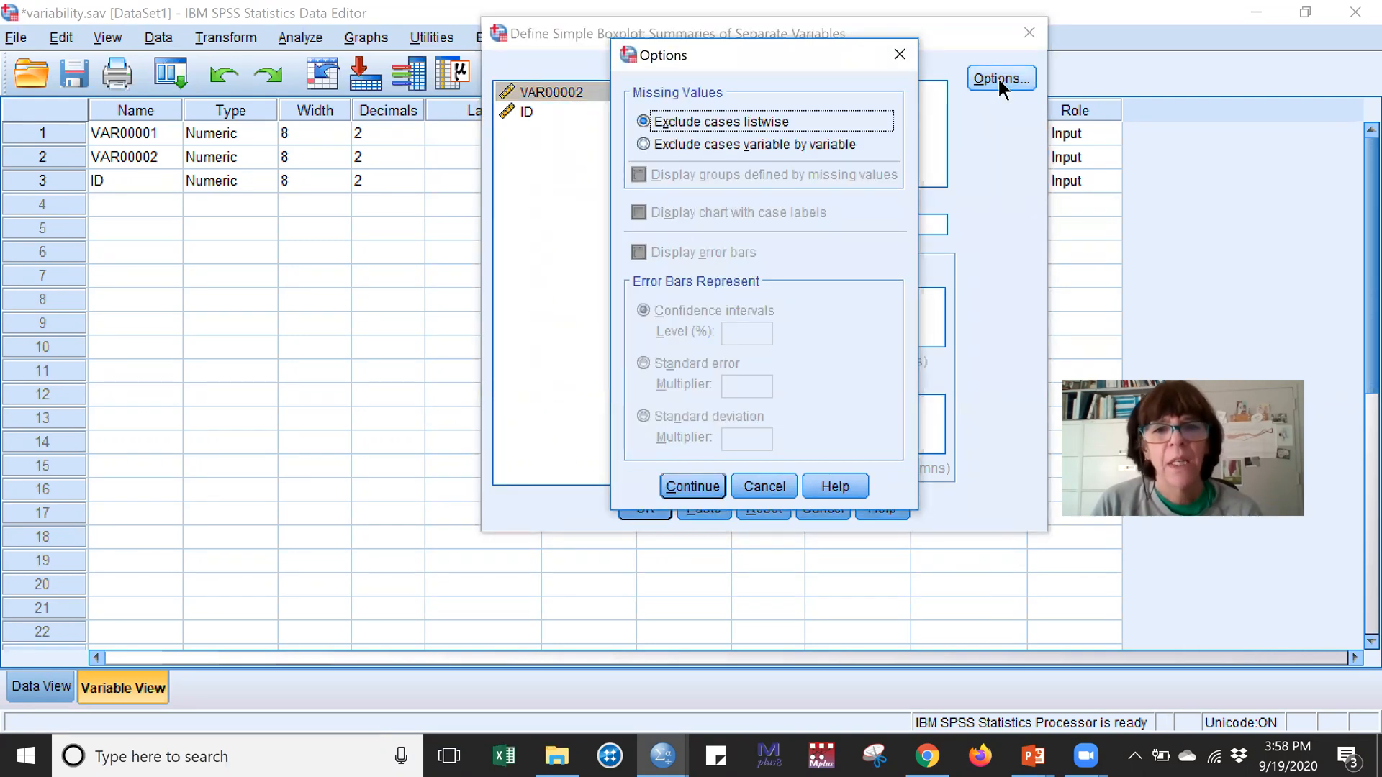
click(763, 486)
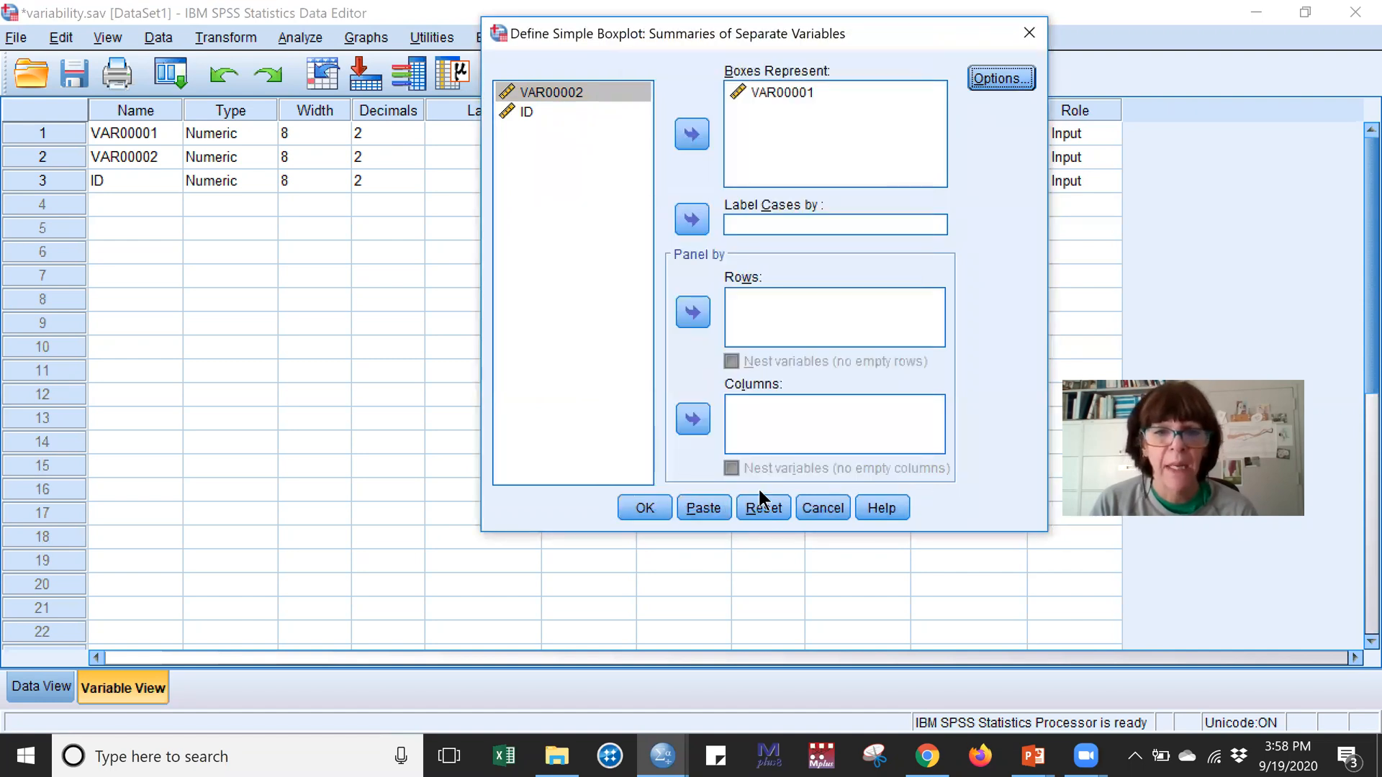
click(644, 508)
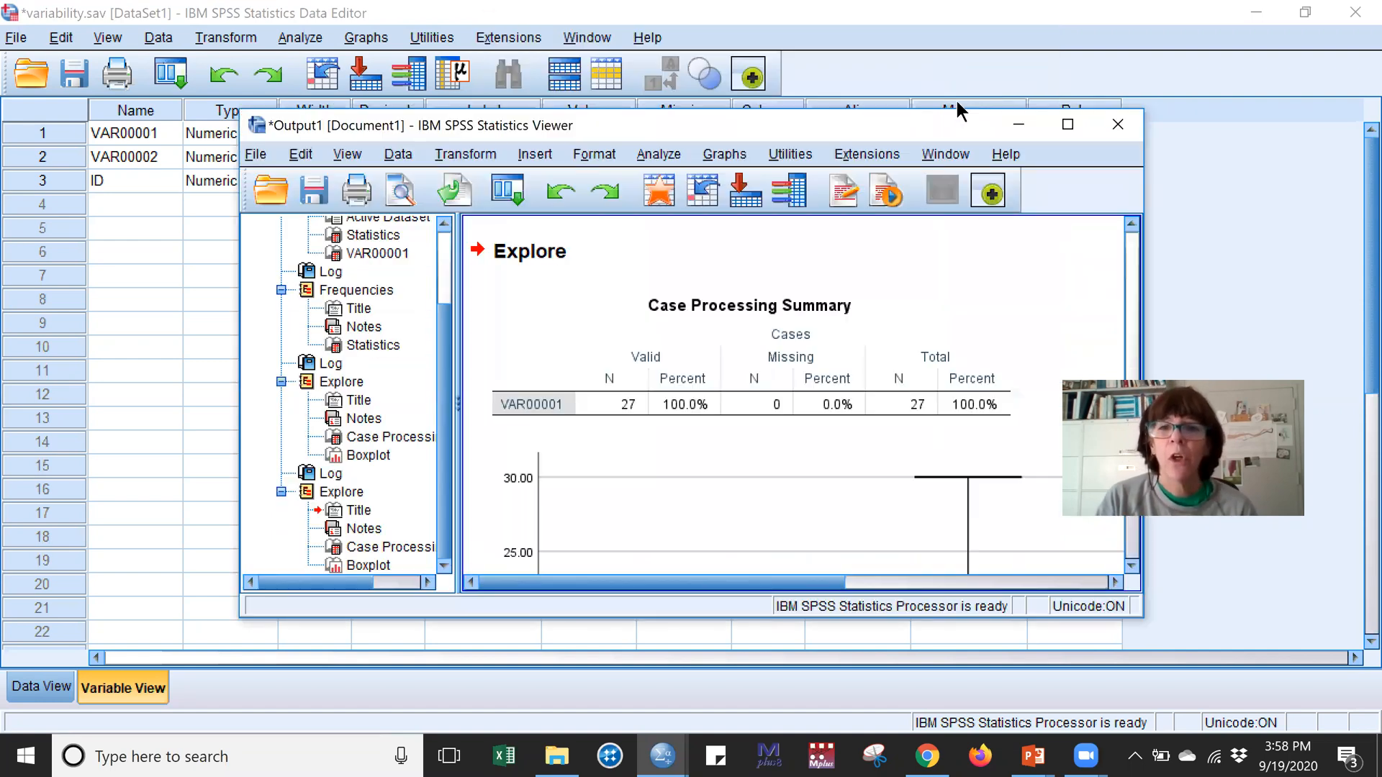
click(1066, 128)
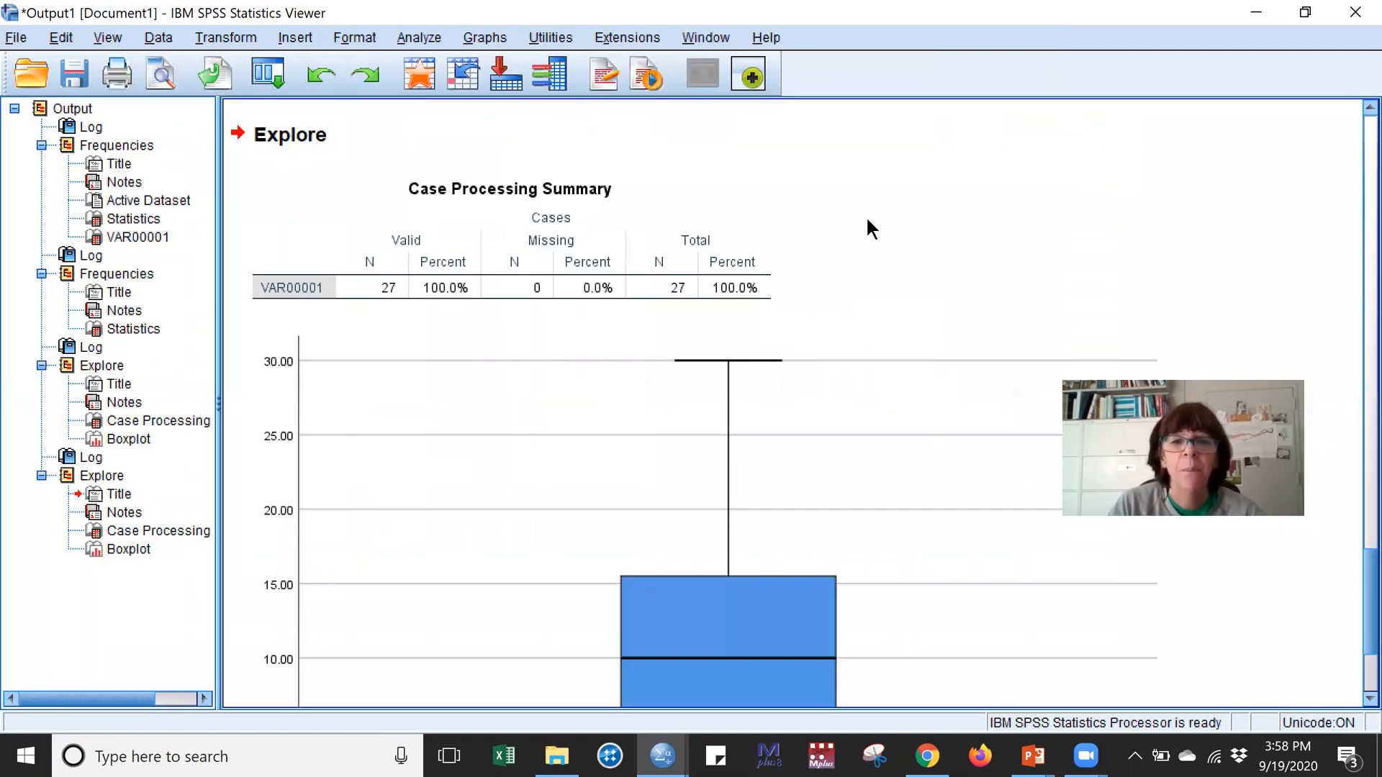
scroll(868, 221, down, 3)
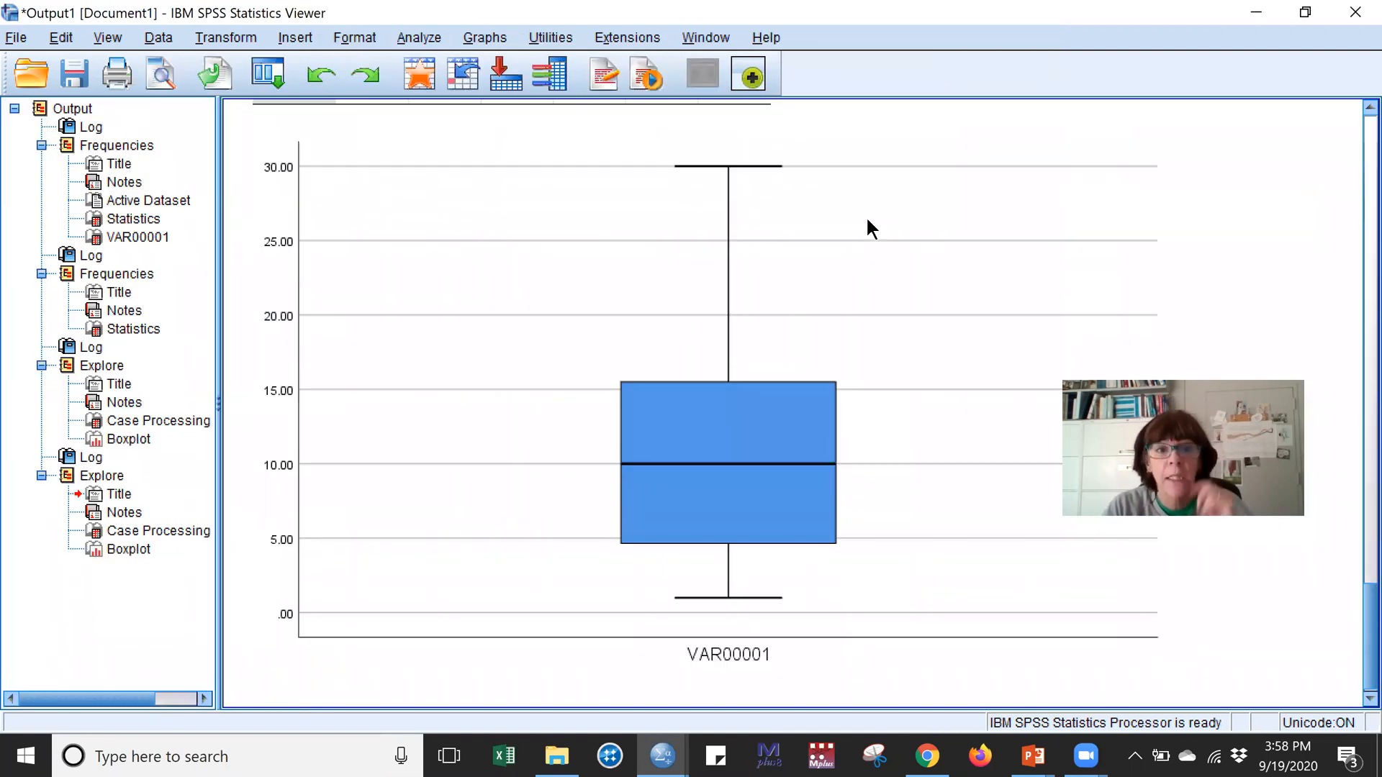
click(684, 161)
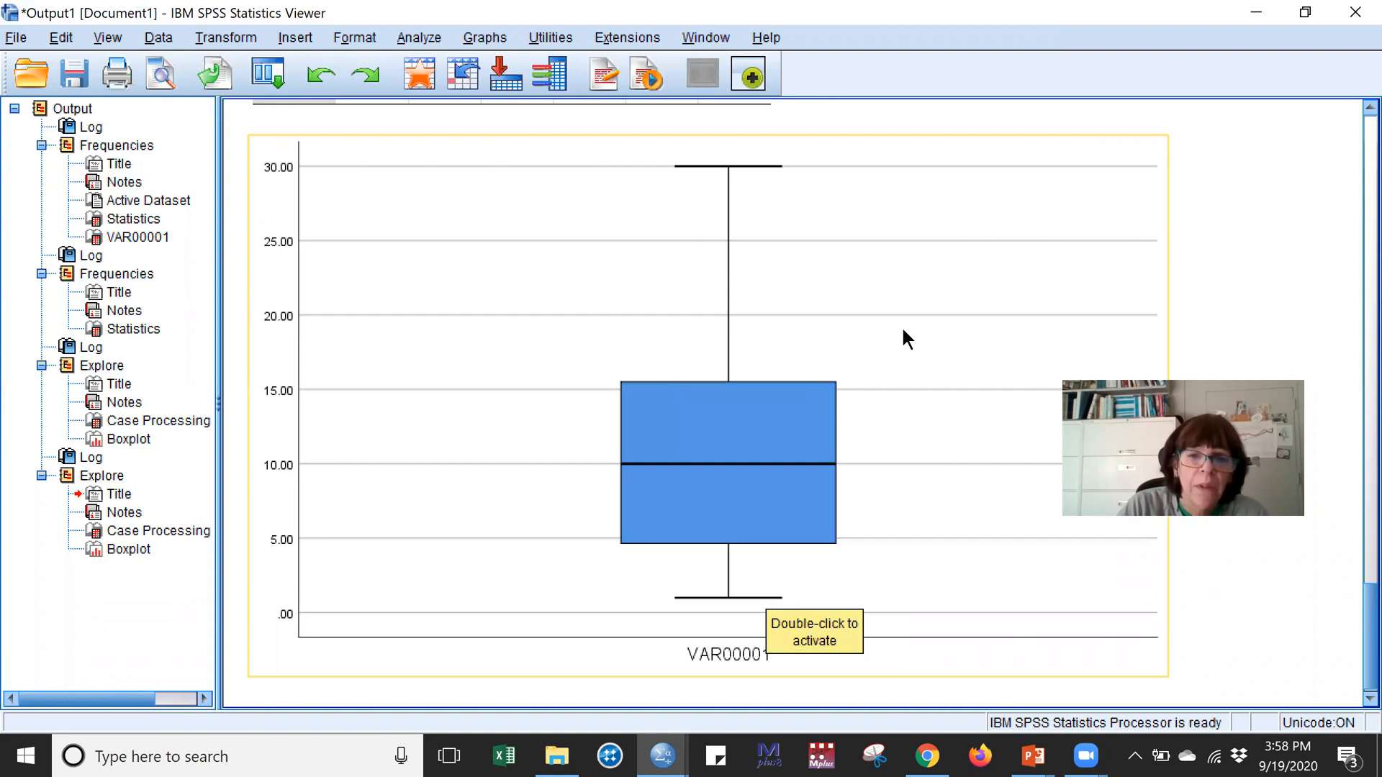
scroll(900, 331, down, 1)
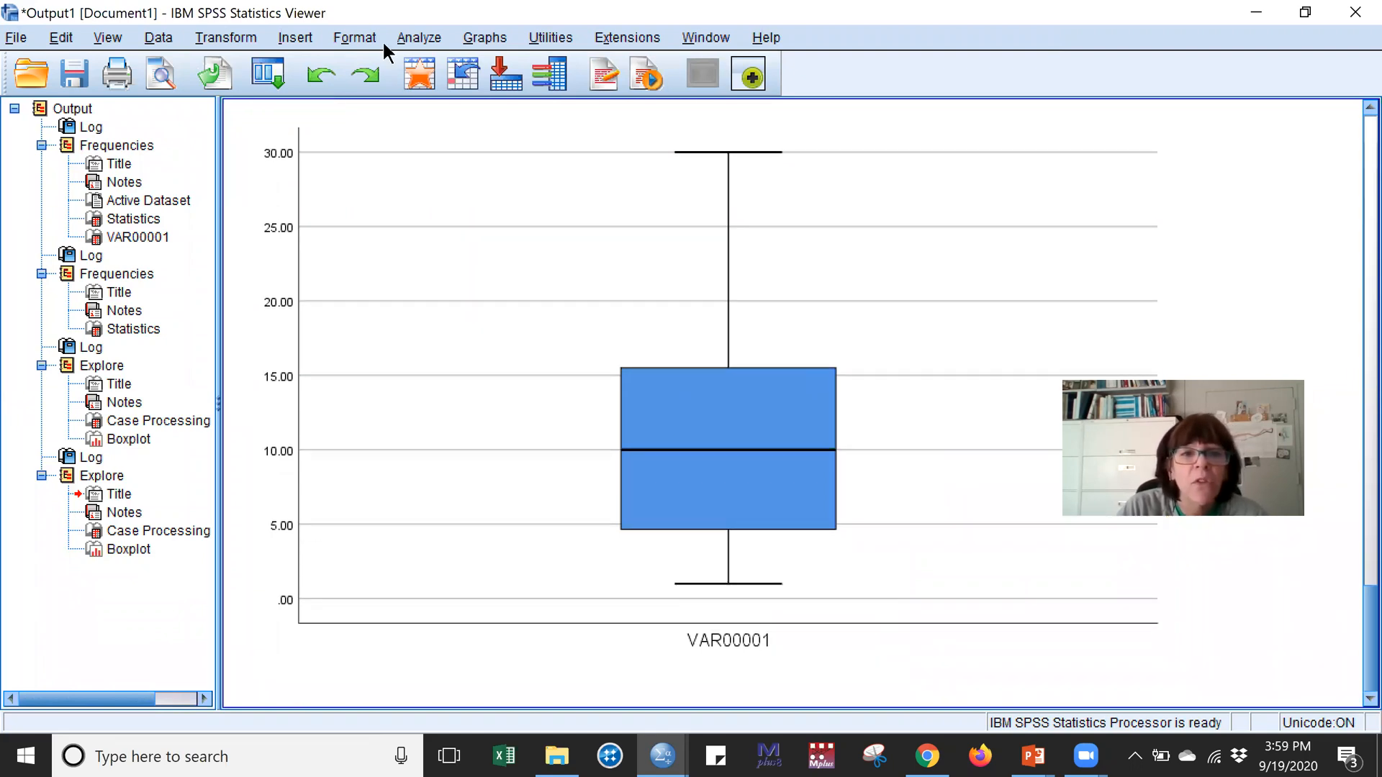
Set up an Explore analysis with VAR00001 as the dependent variable, keeping Descriptives with a 95% confidence interval for the mean.
click(405, 37)
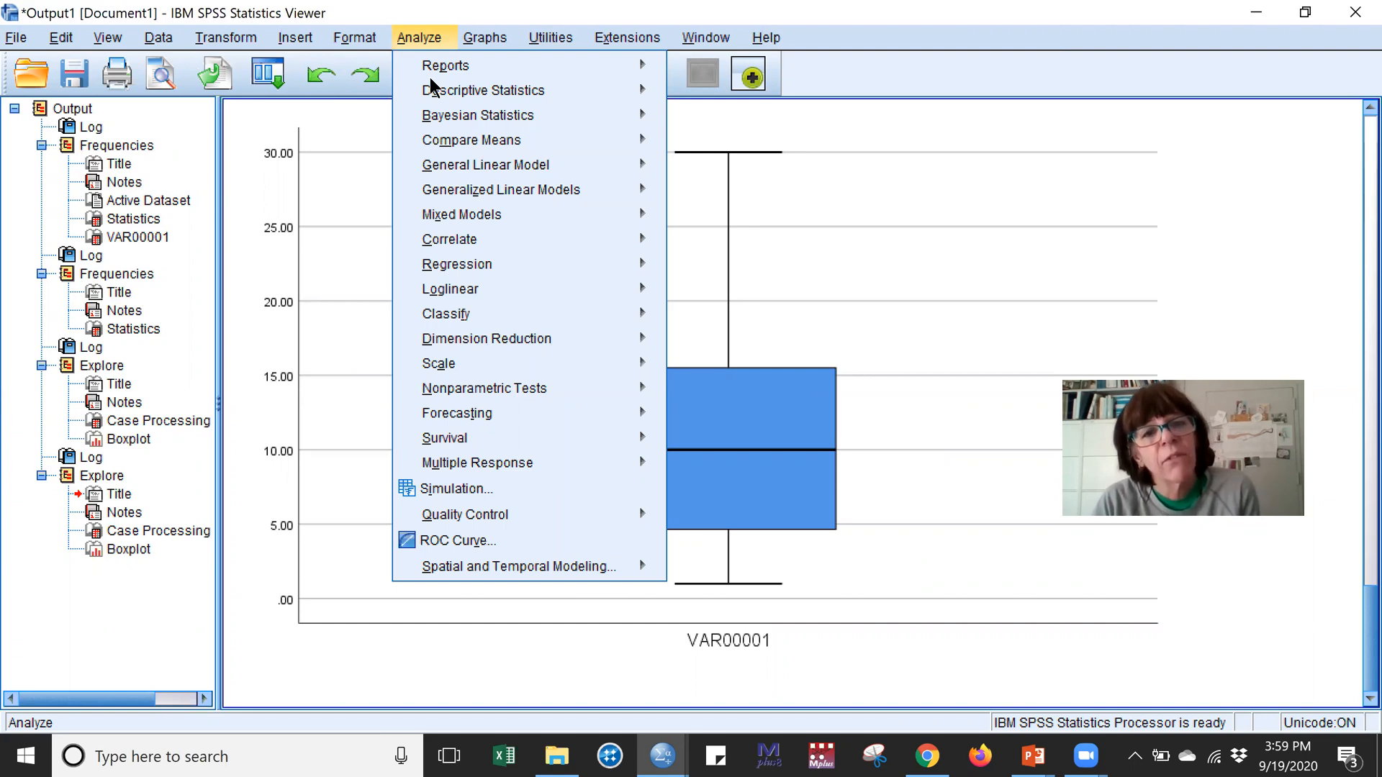
mouse_move(435, 91)
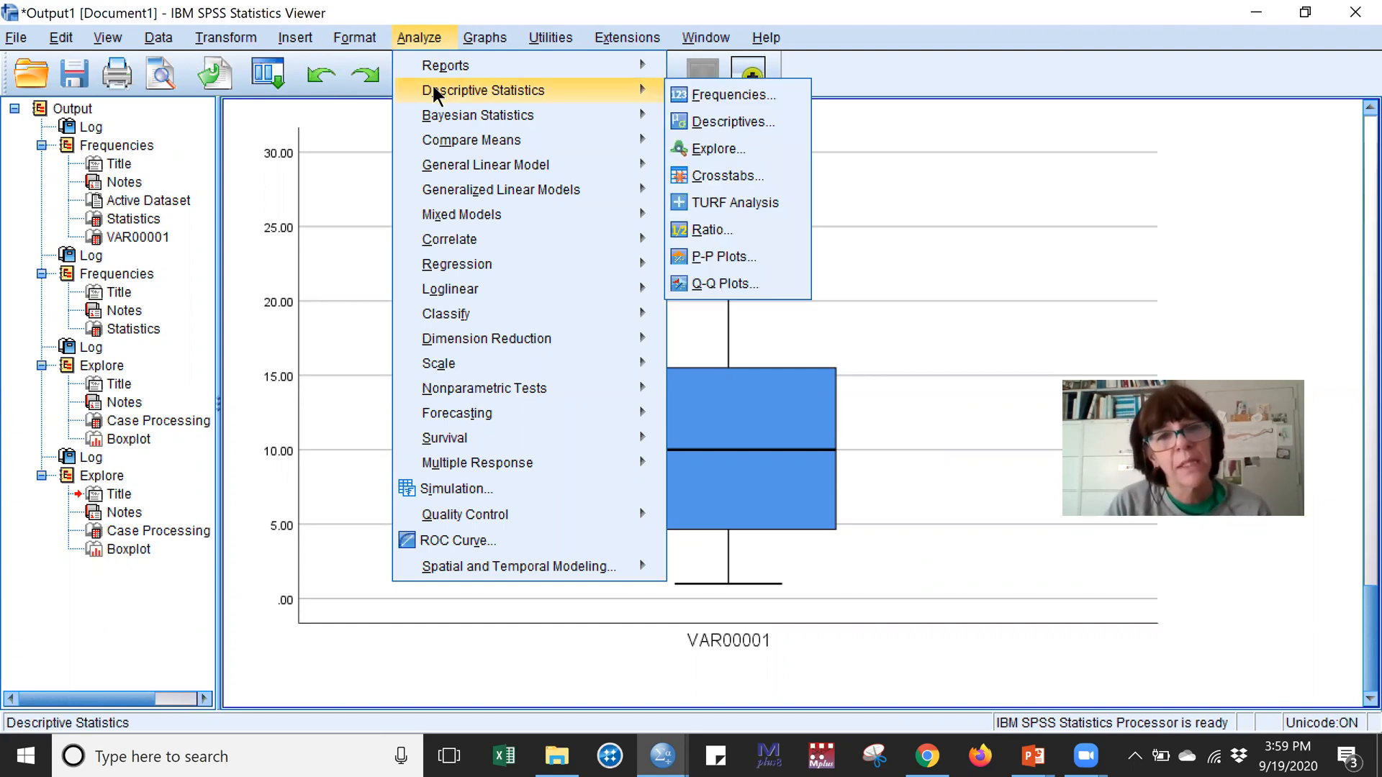
click(696, 149)
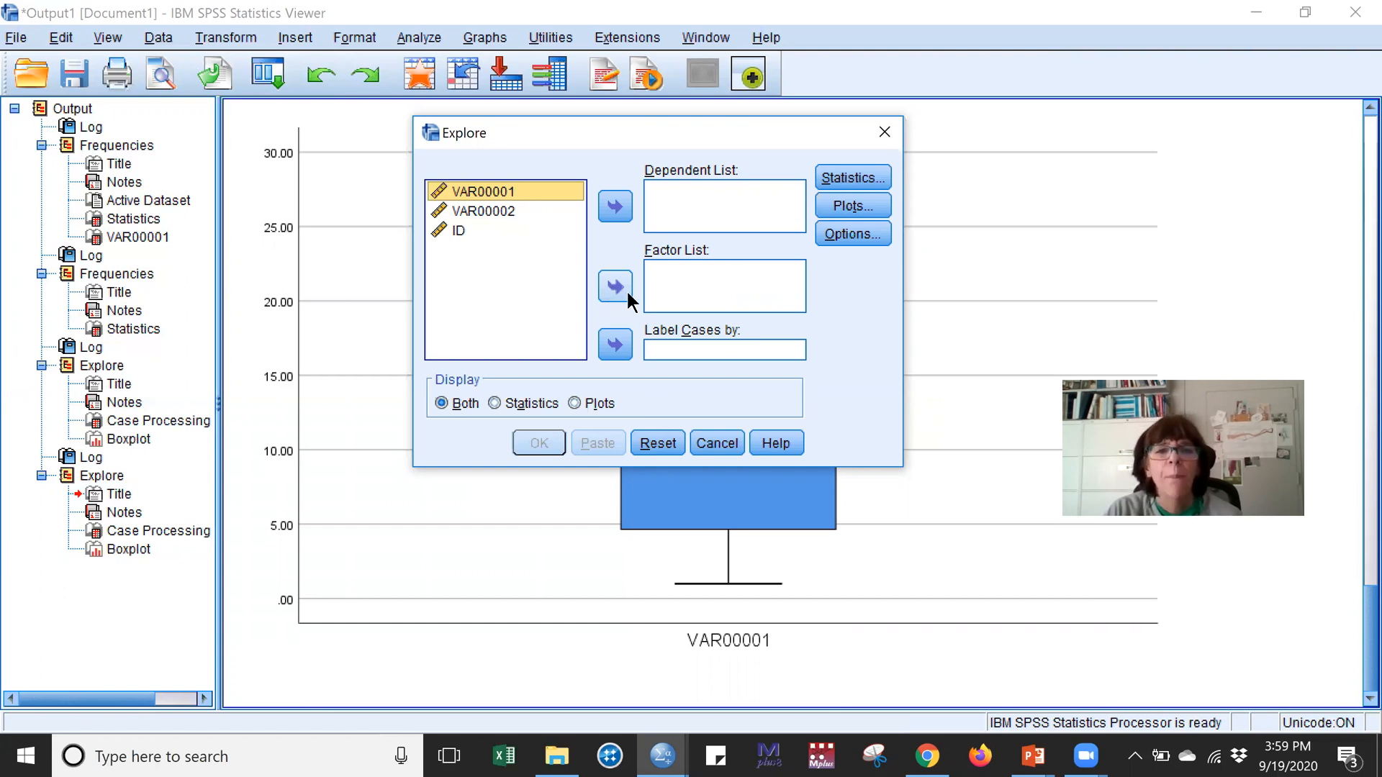
click(613, 207)
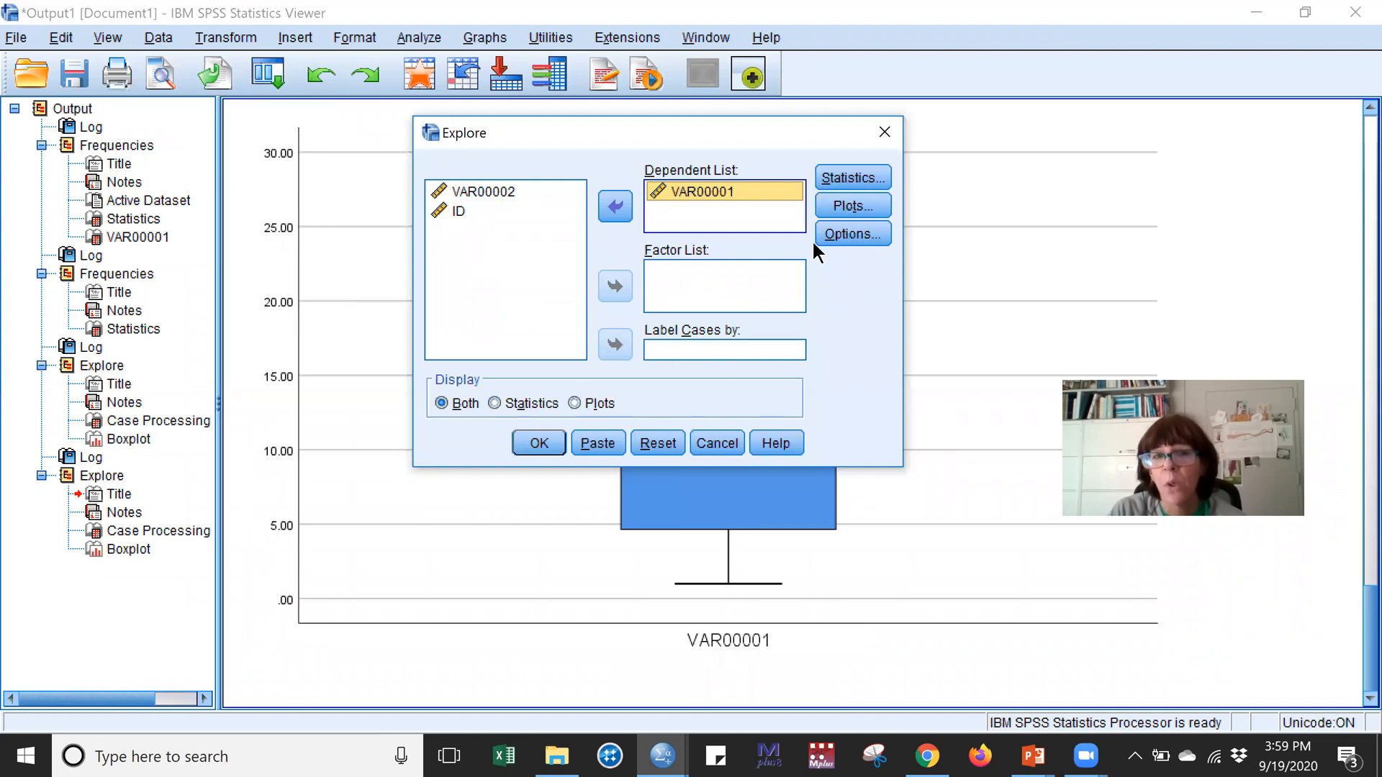
click(823, 186)
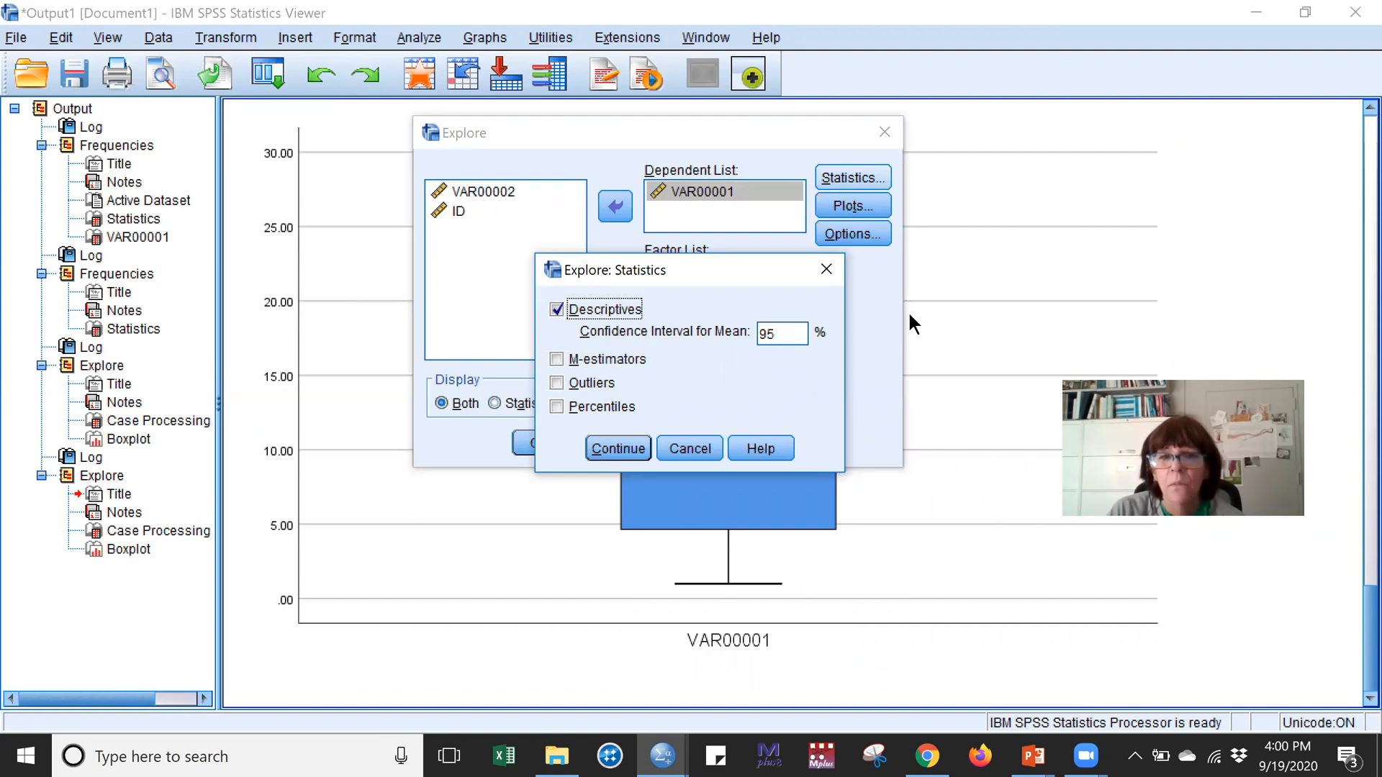
click(631, 443)
Replace the stem-and-leaf plot with a histogram, keep boxplots with factor levels together, and run the Explore analysis.
click(853, 206)
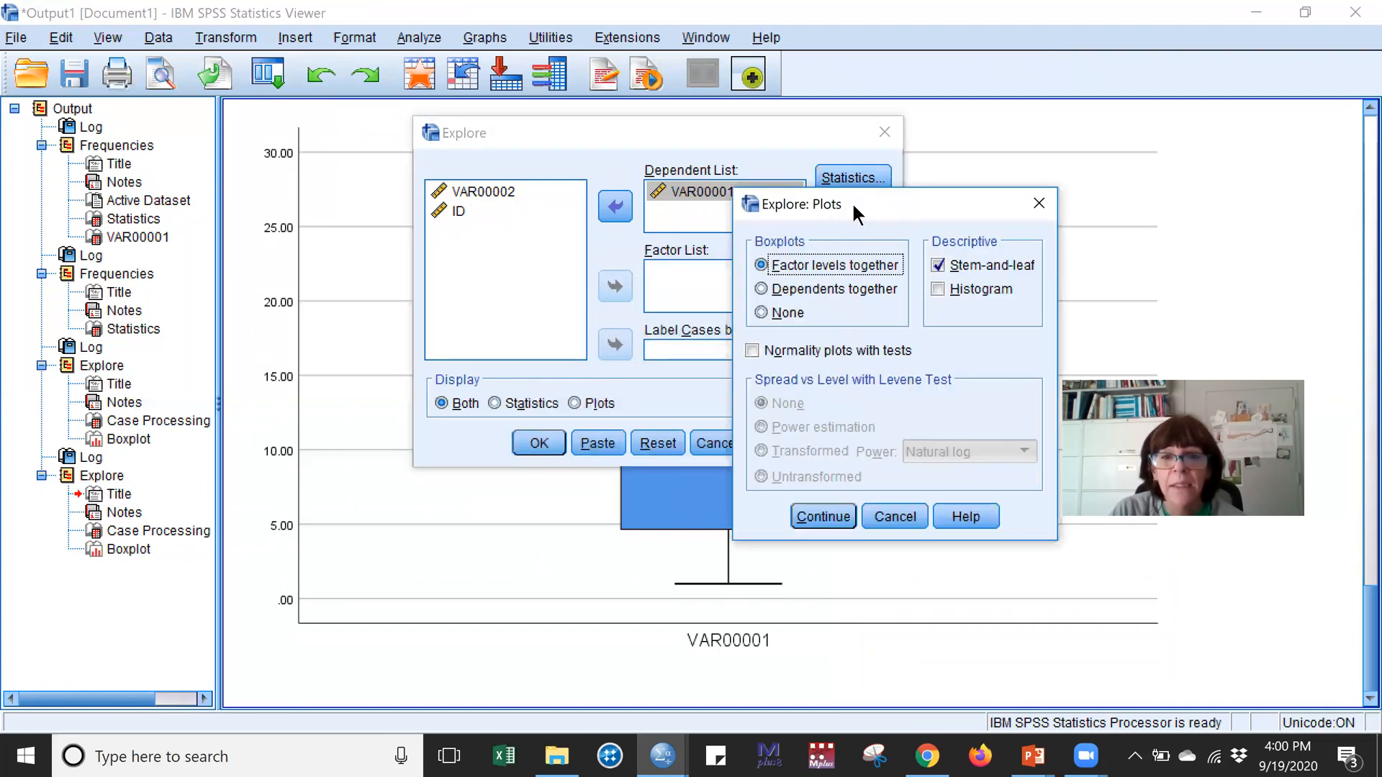
click(937, 266)
click(937, 289)
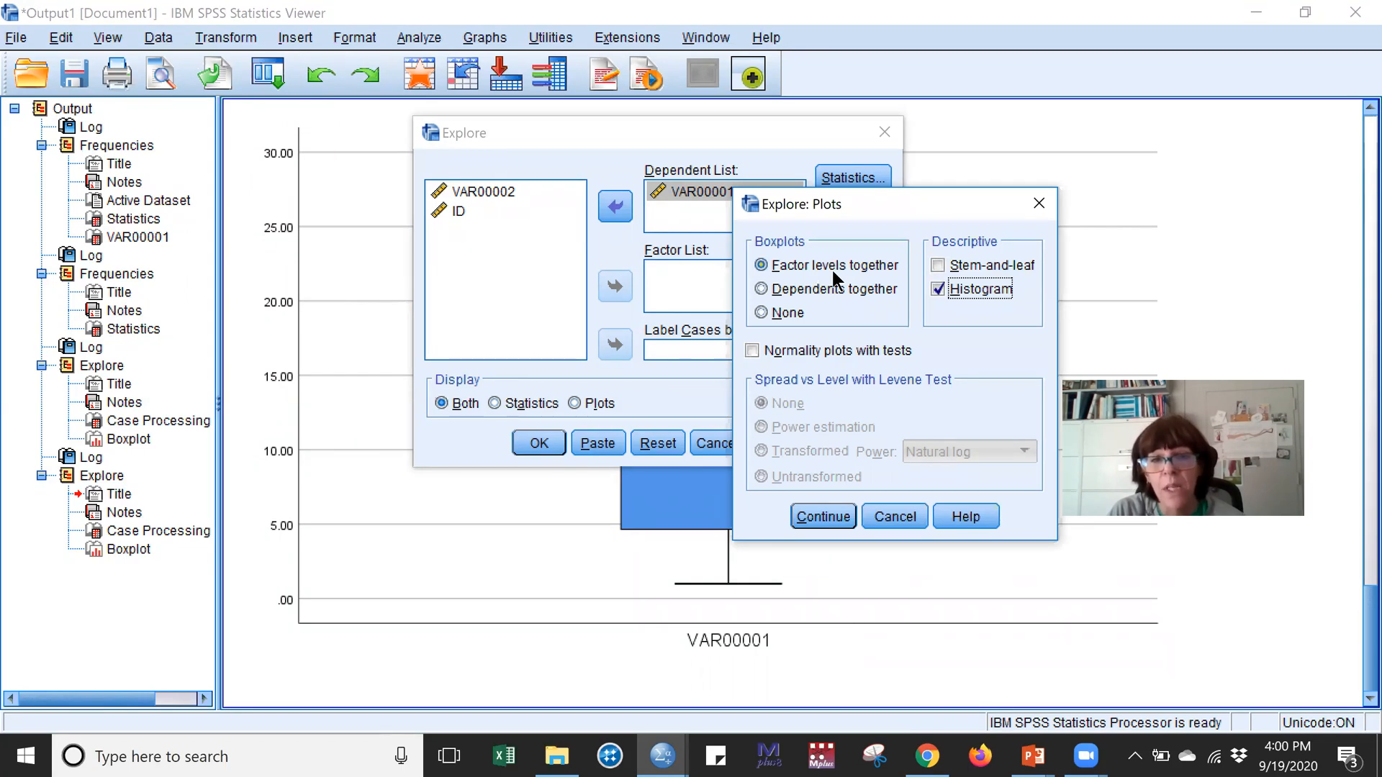
click(823, 517)
click(539, 442)
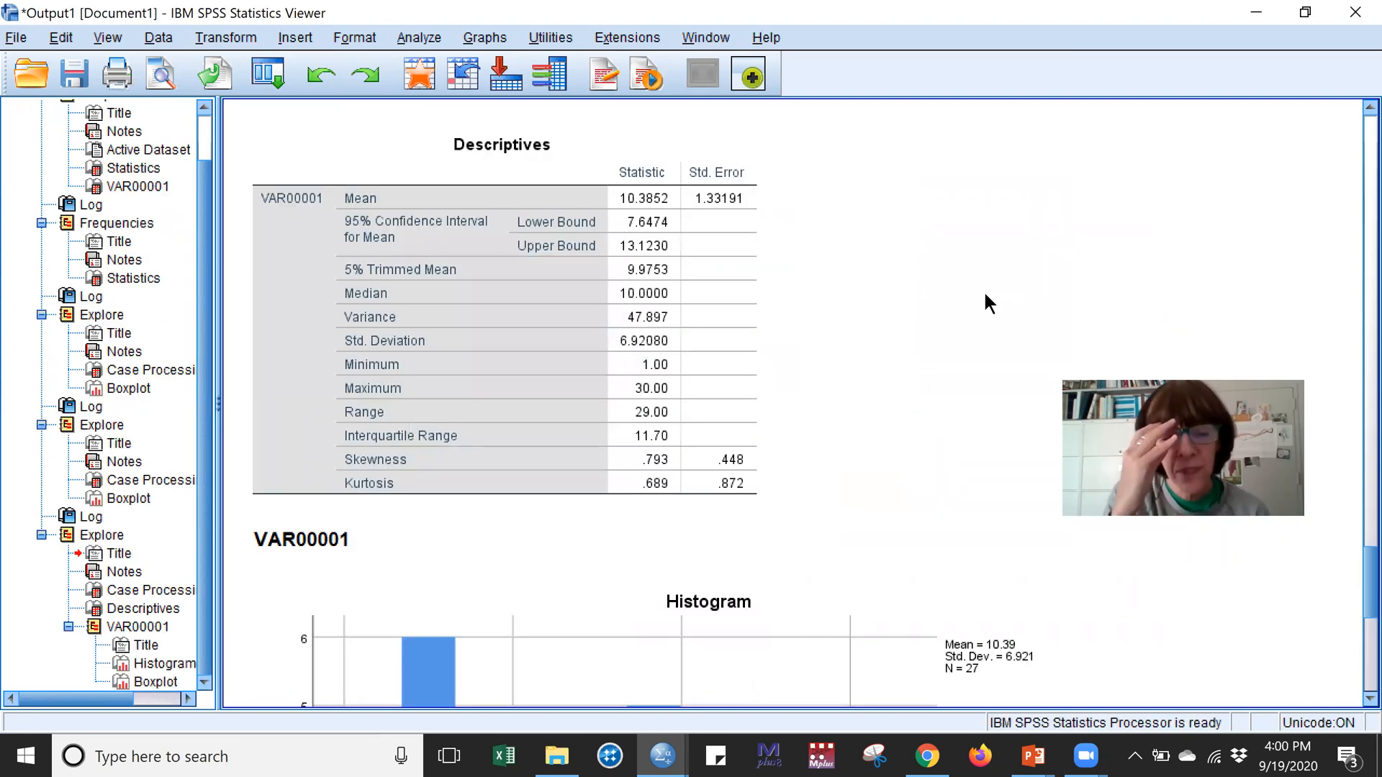
Examine the Descriptives table for VAR00001 and the histogram and boxplot below it in the Explore output.
click(633, 200)
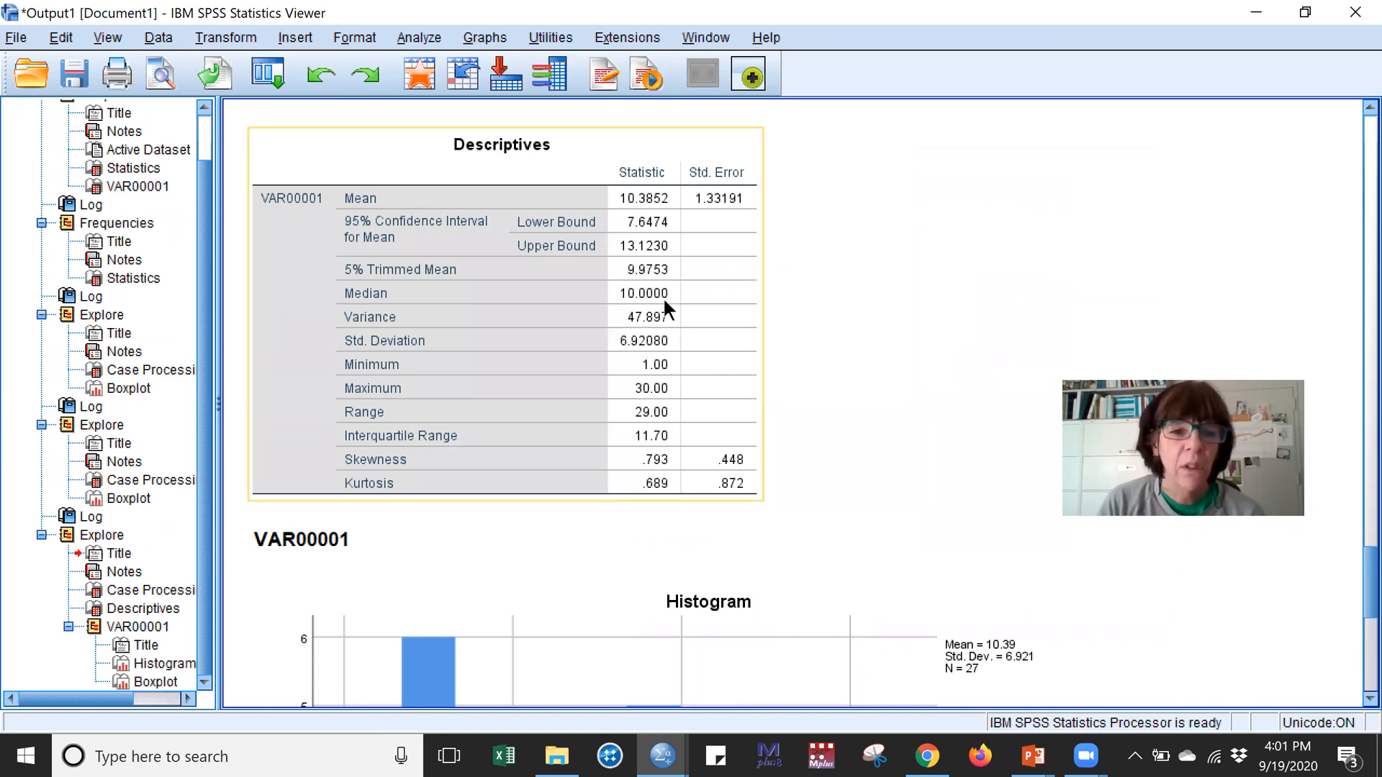
click(938, 323)
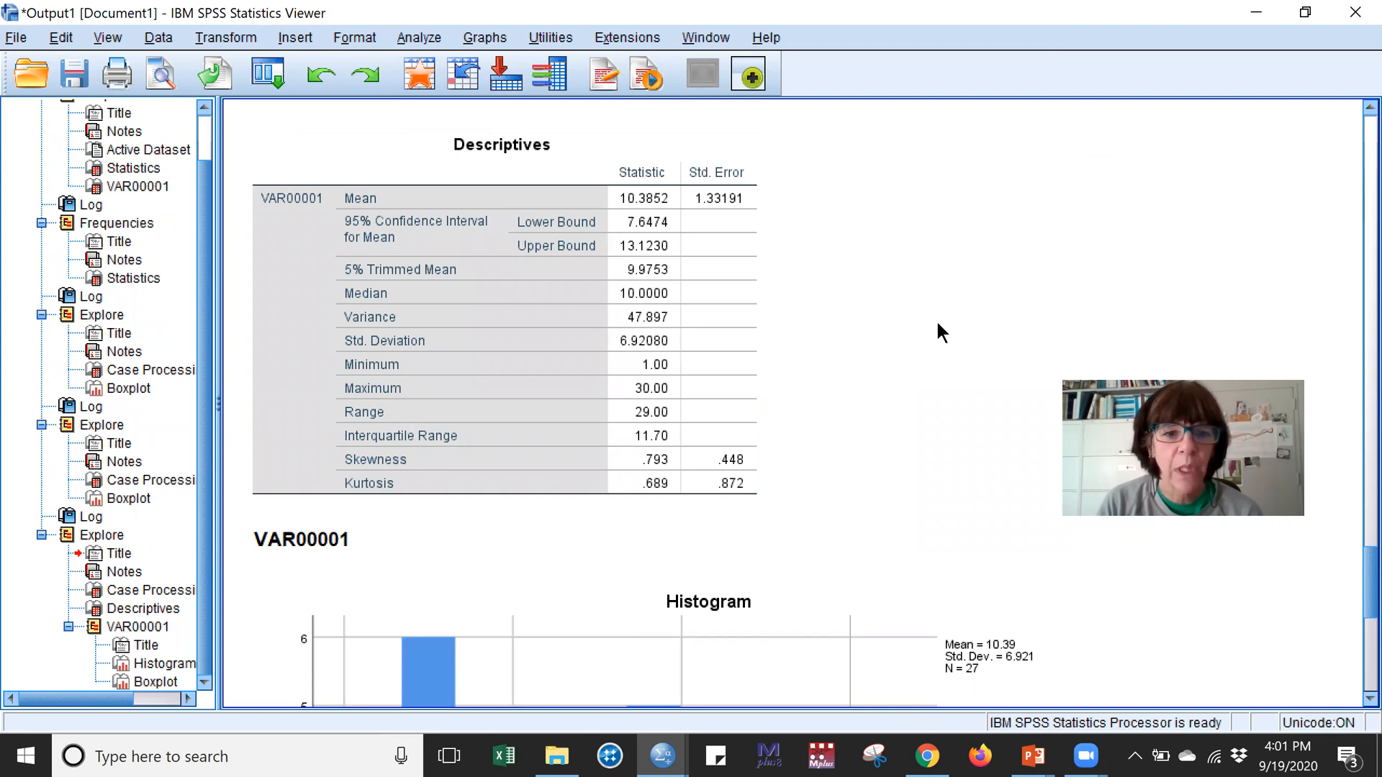
click(688, 368)
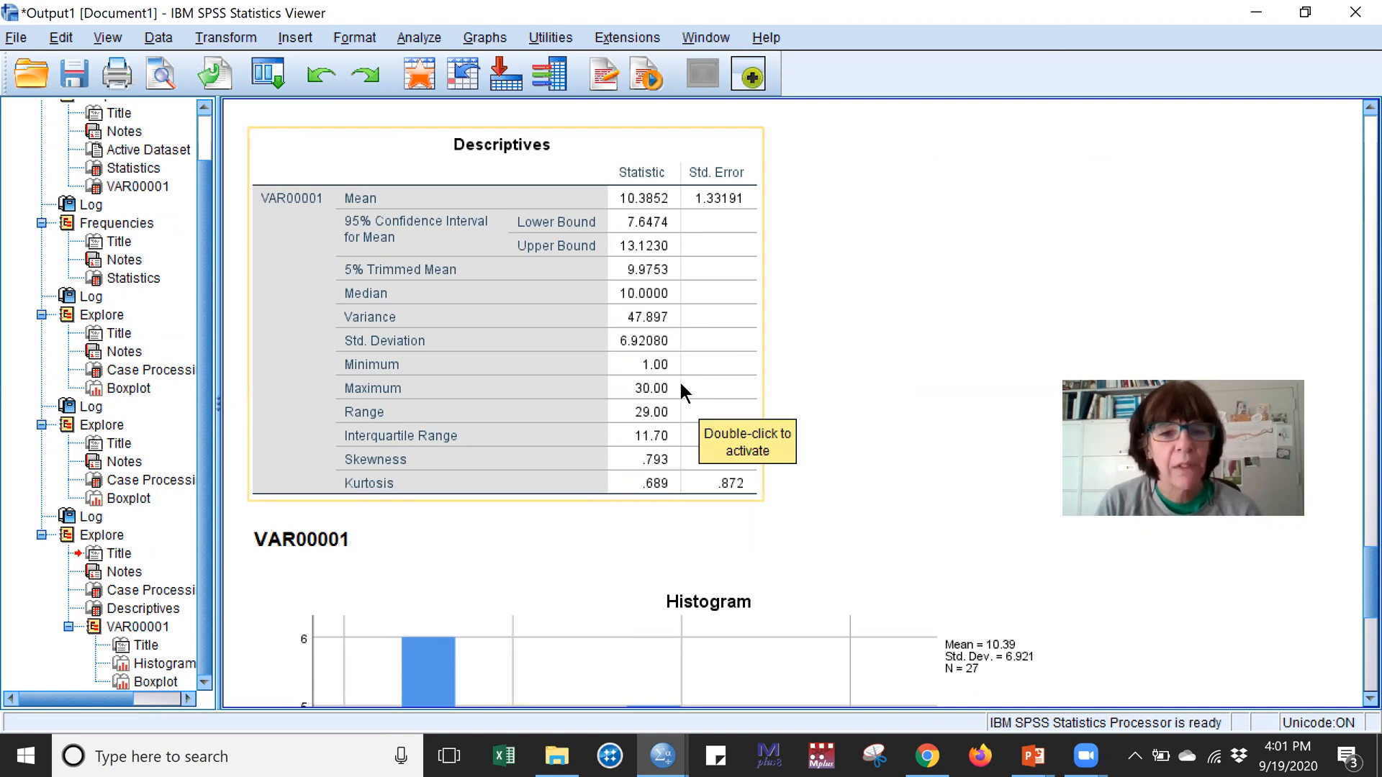
click(903, 270)
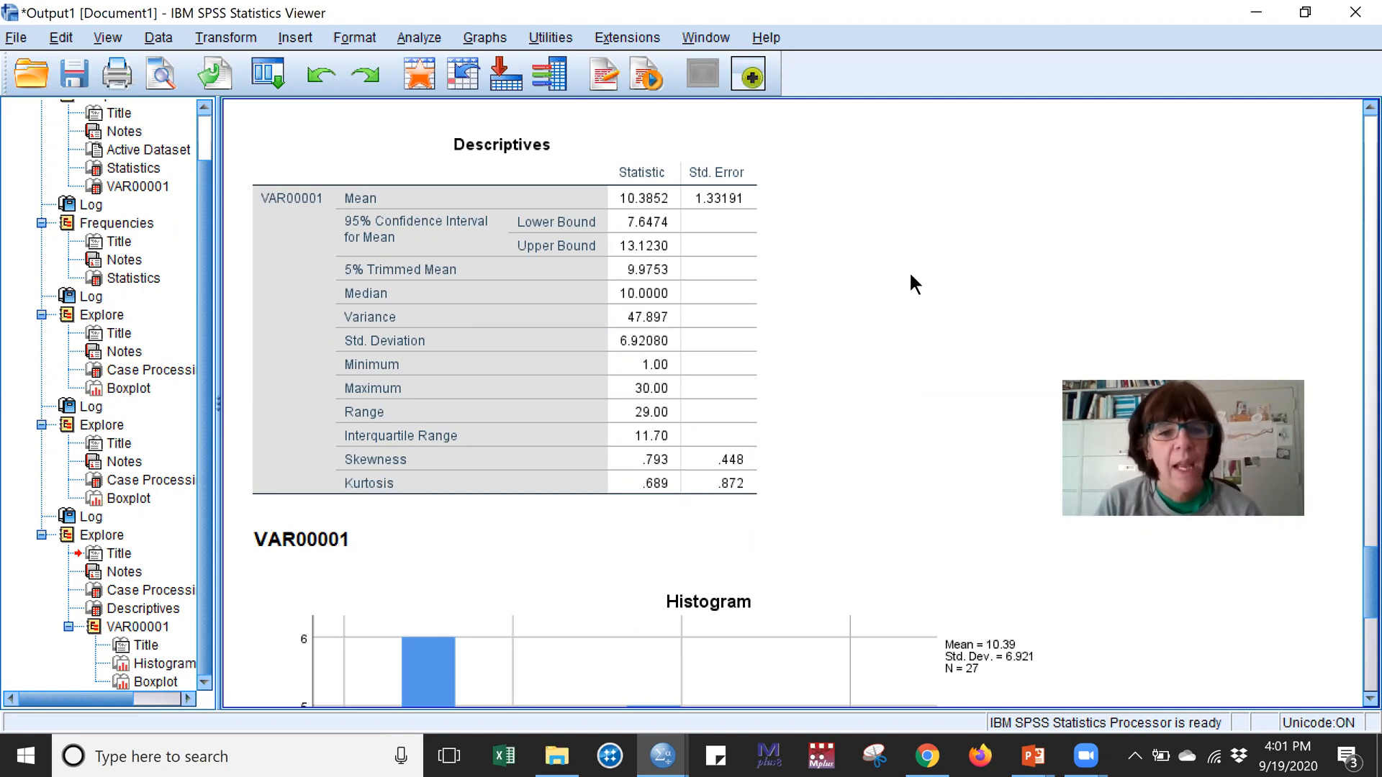
scroll(911, 276, down, 3)
scroll(914, 283, down, 9)
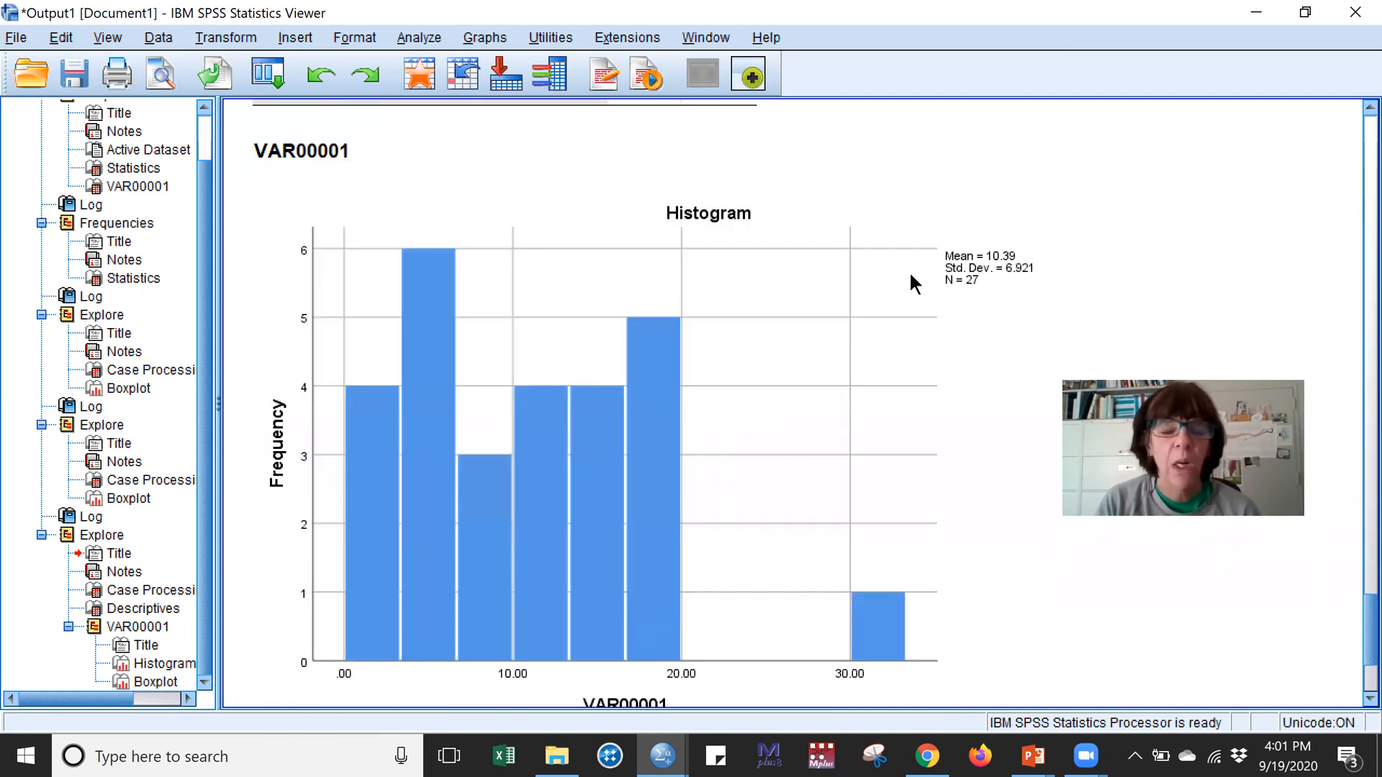
scroll(909, 271, down, 3)
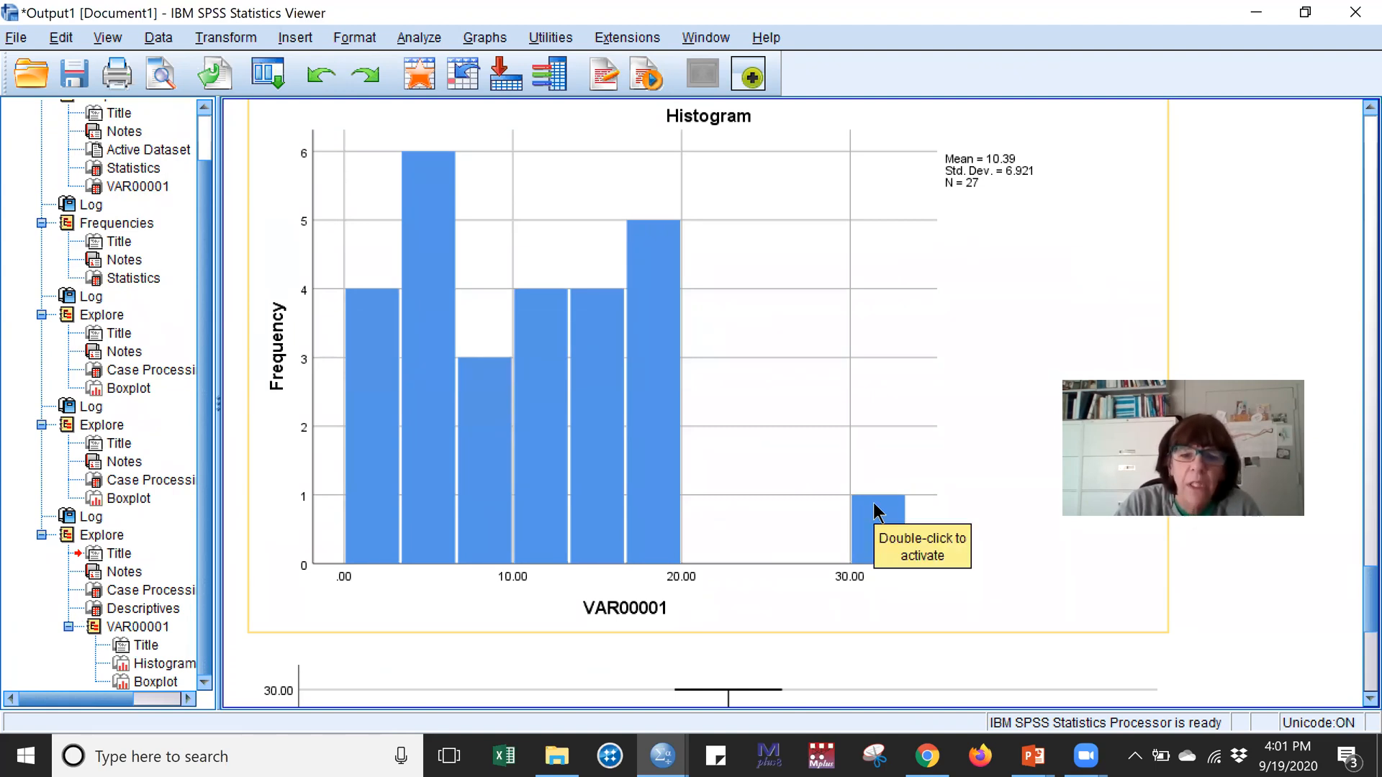
scroll(877, 513, down, 5)
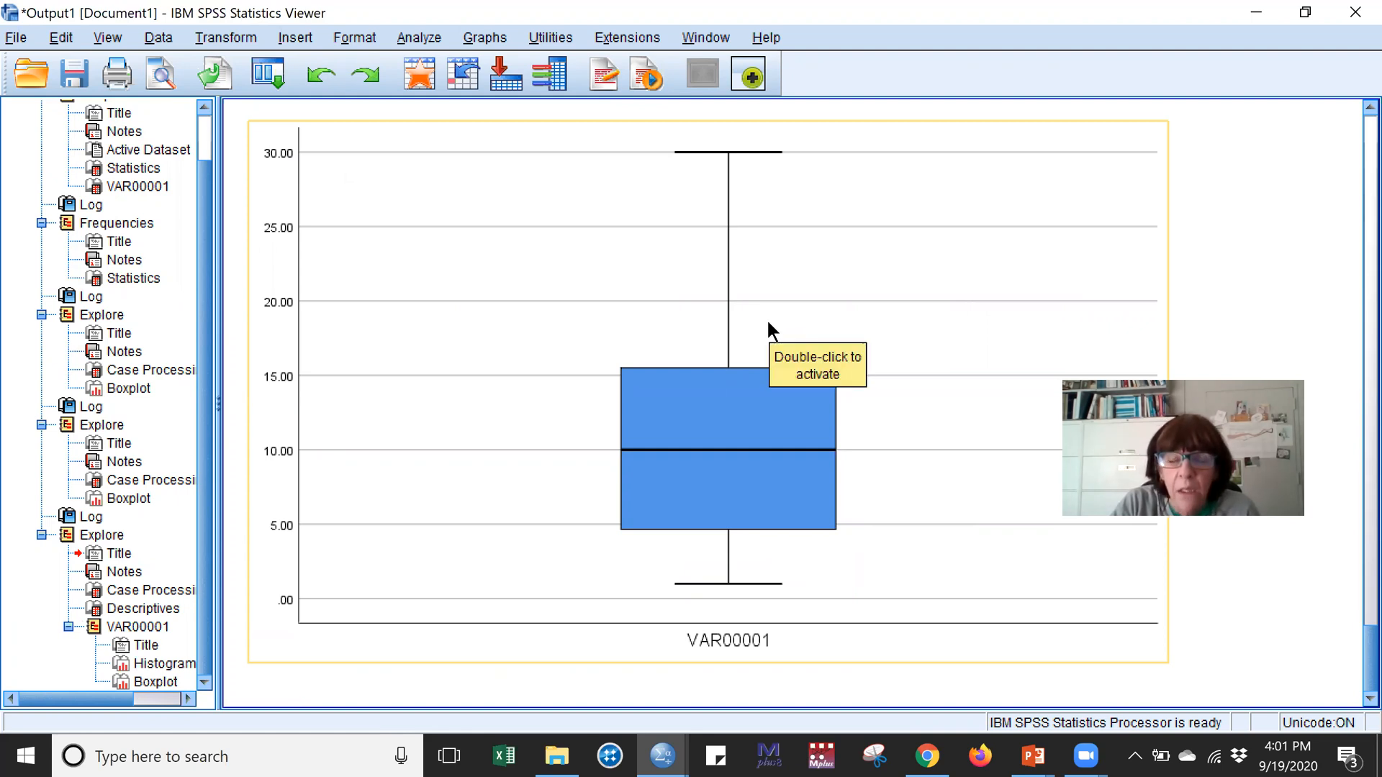
Set up an Explore analysis with VAR00002 added to VAR00001 as dependent variables, displaying plots only.
click(423, 38)
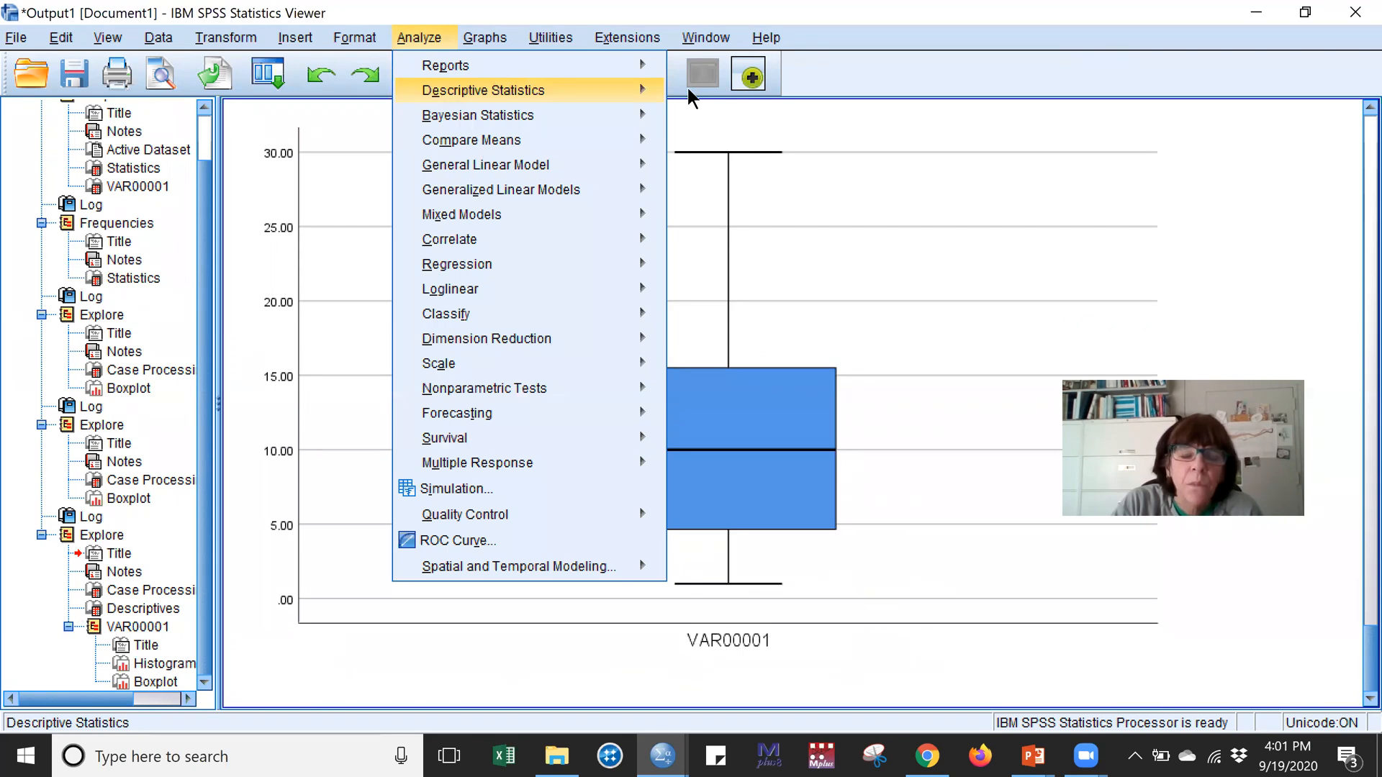
mouse_move(688, 88)
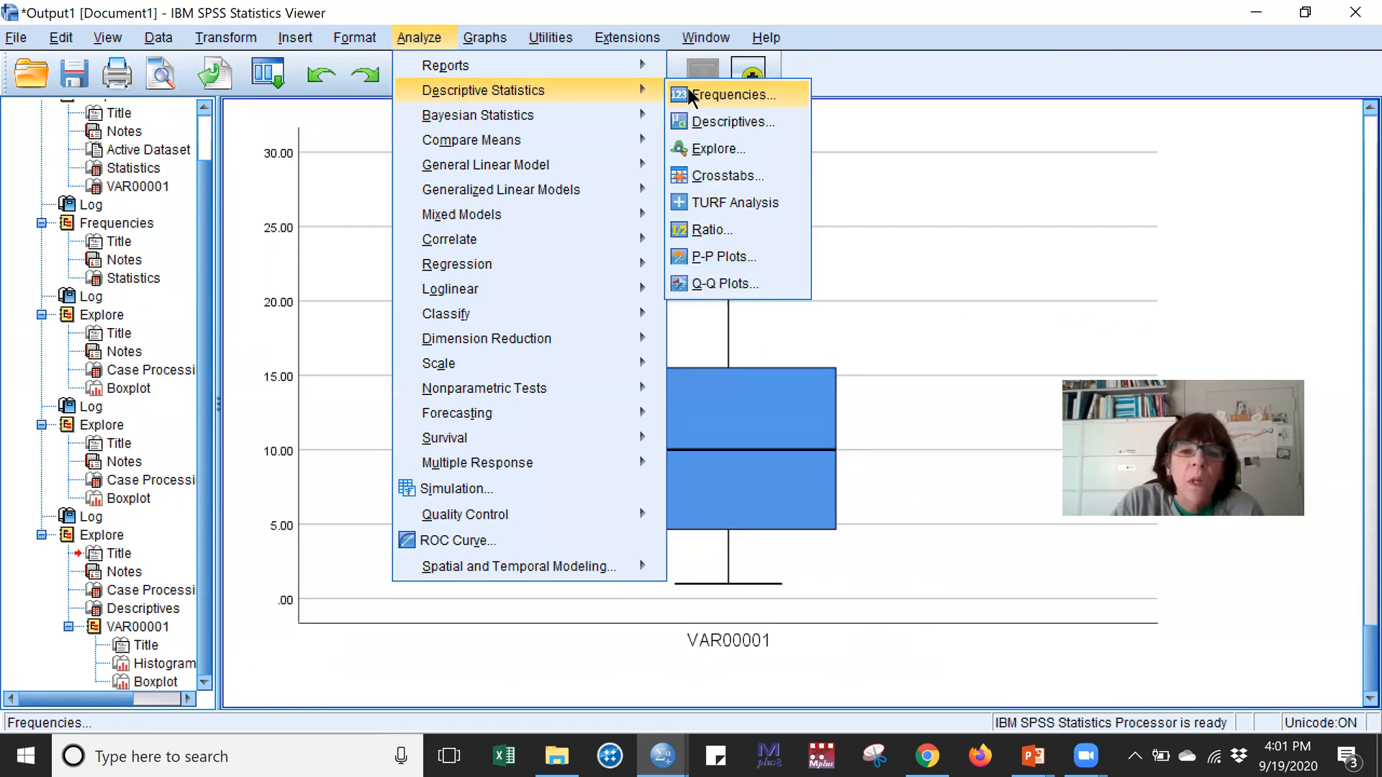
click(708, 148)
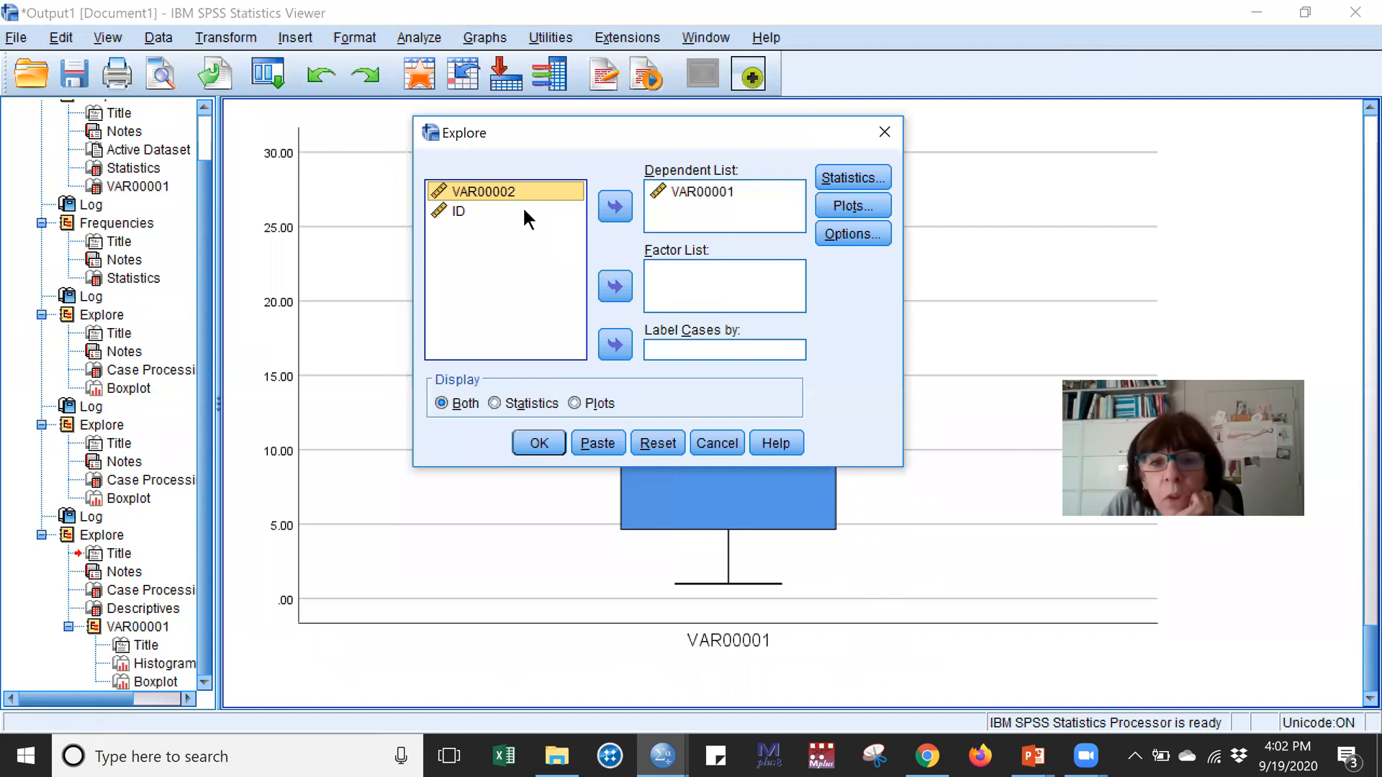
click(617, 206)
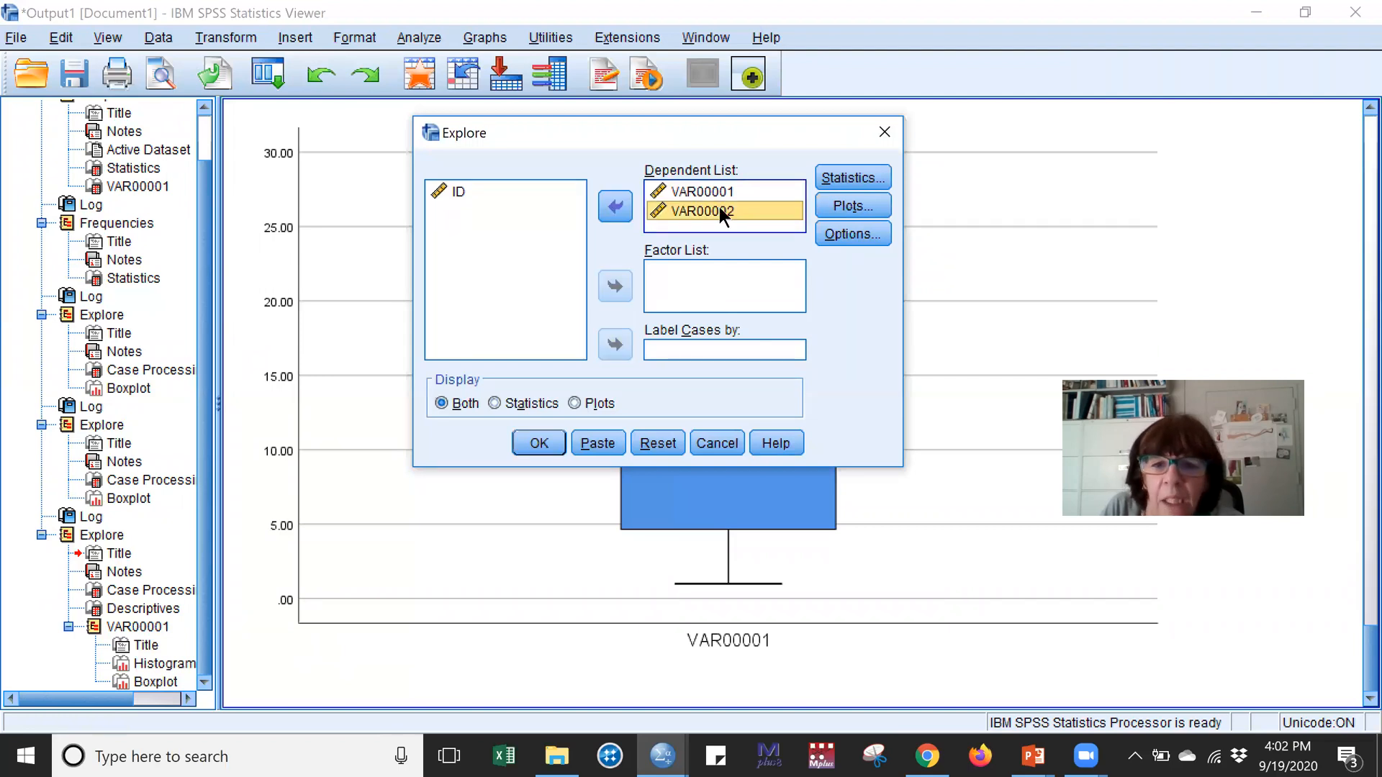
click(593, 400)
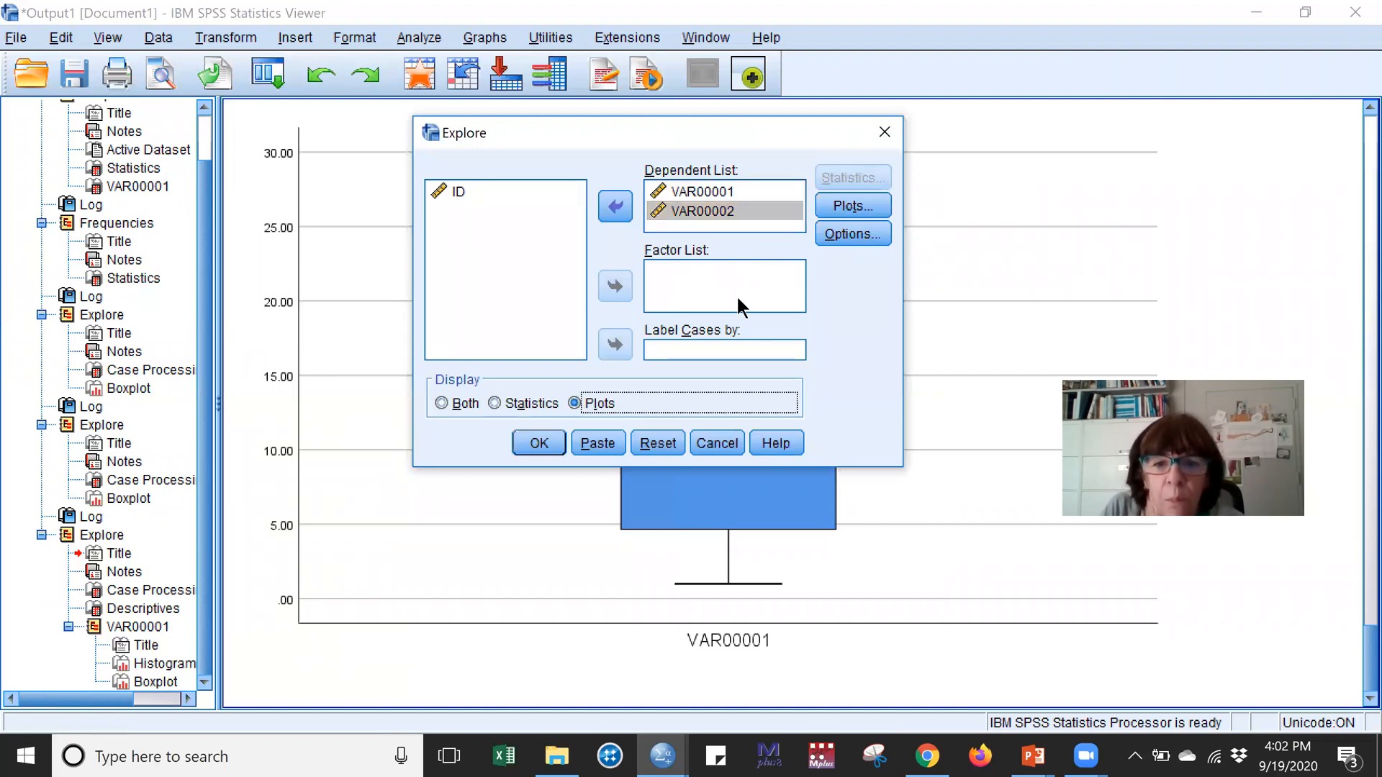
Set the Explore boxplots to dependents together, keep the histogram, and run the analysis.
click(830, 208)
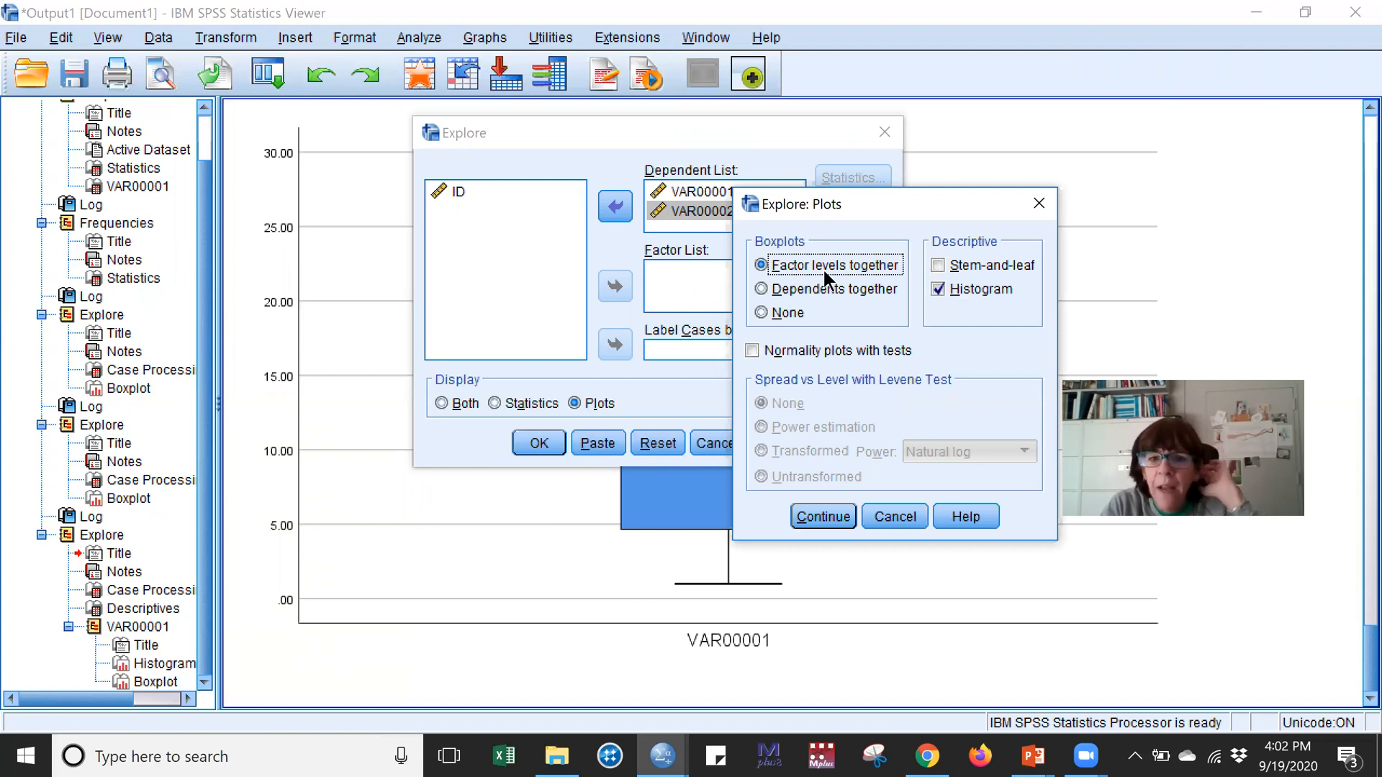
key(Down)
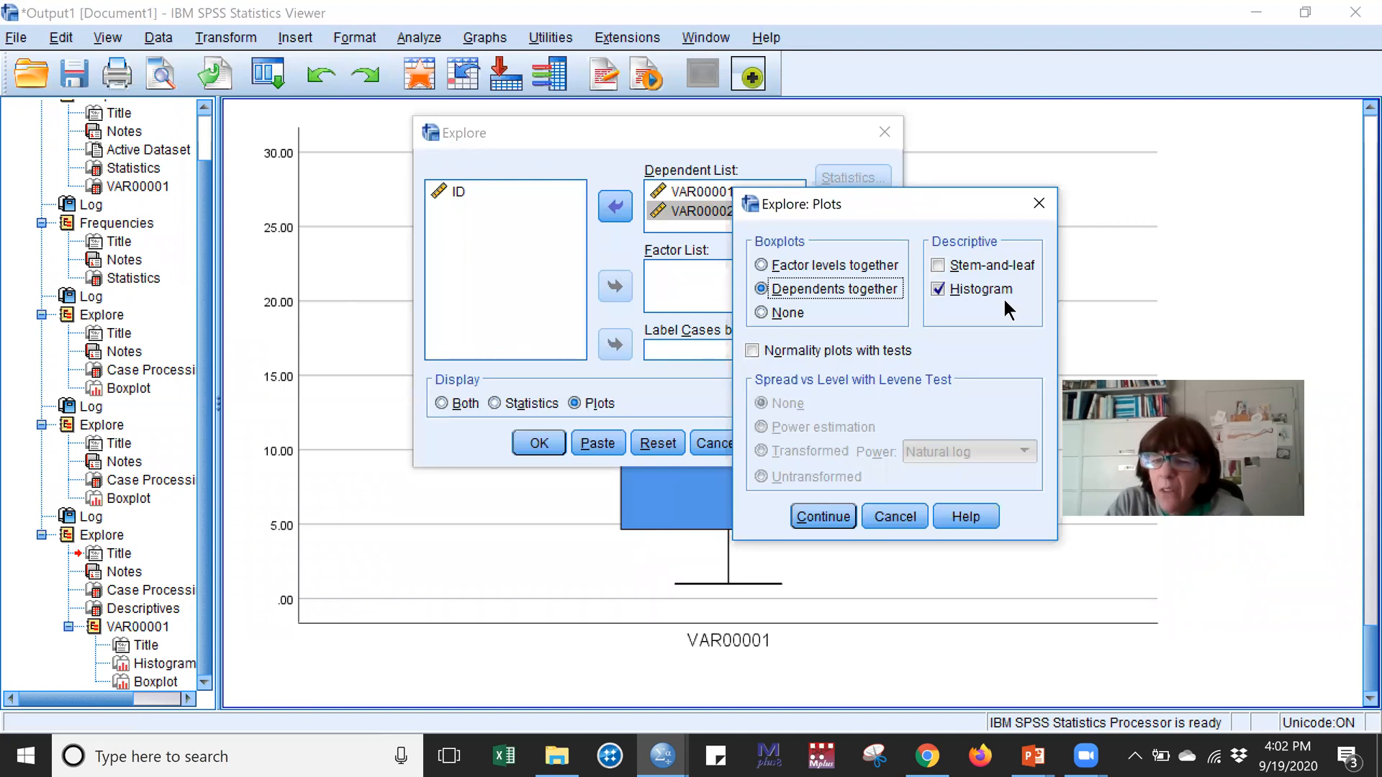
click(846, 510)
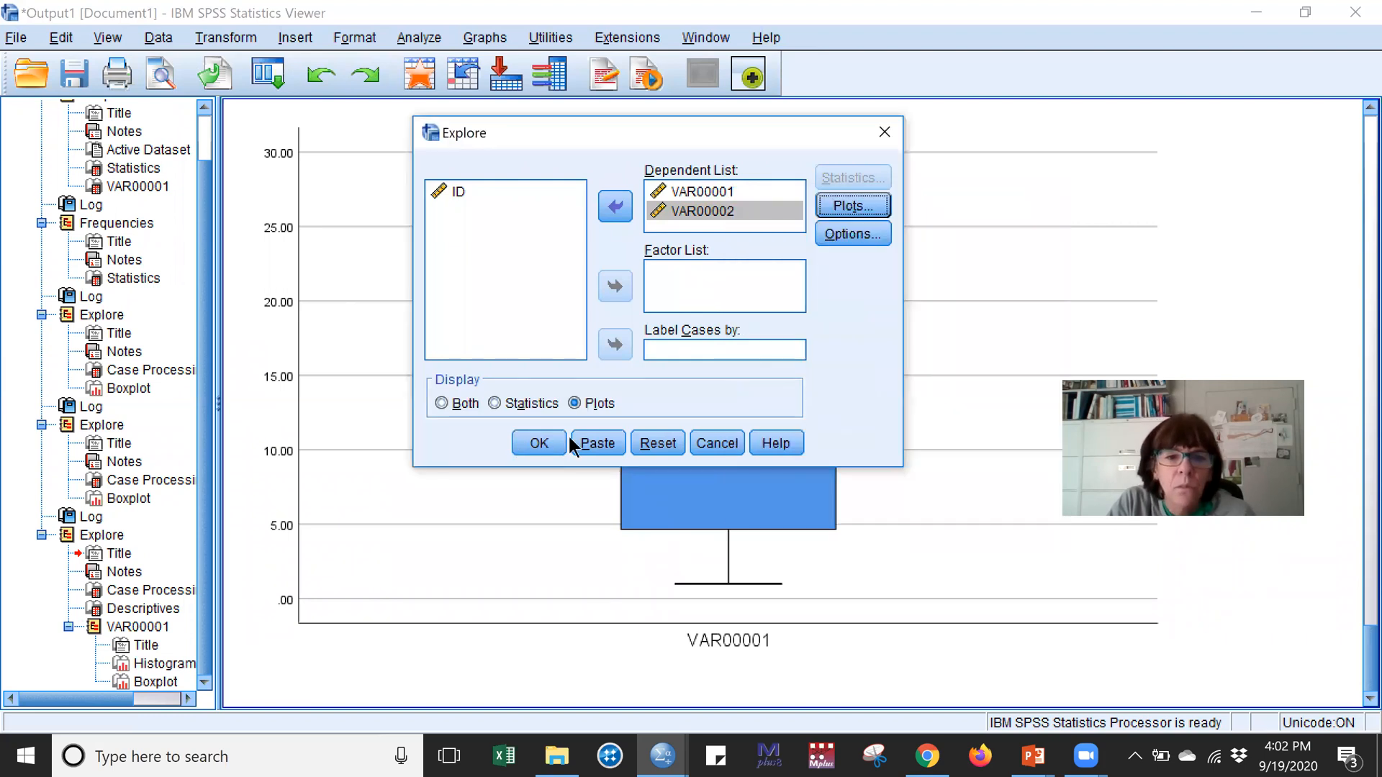
click(567, 439)
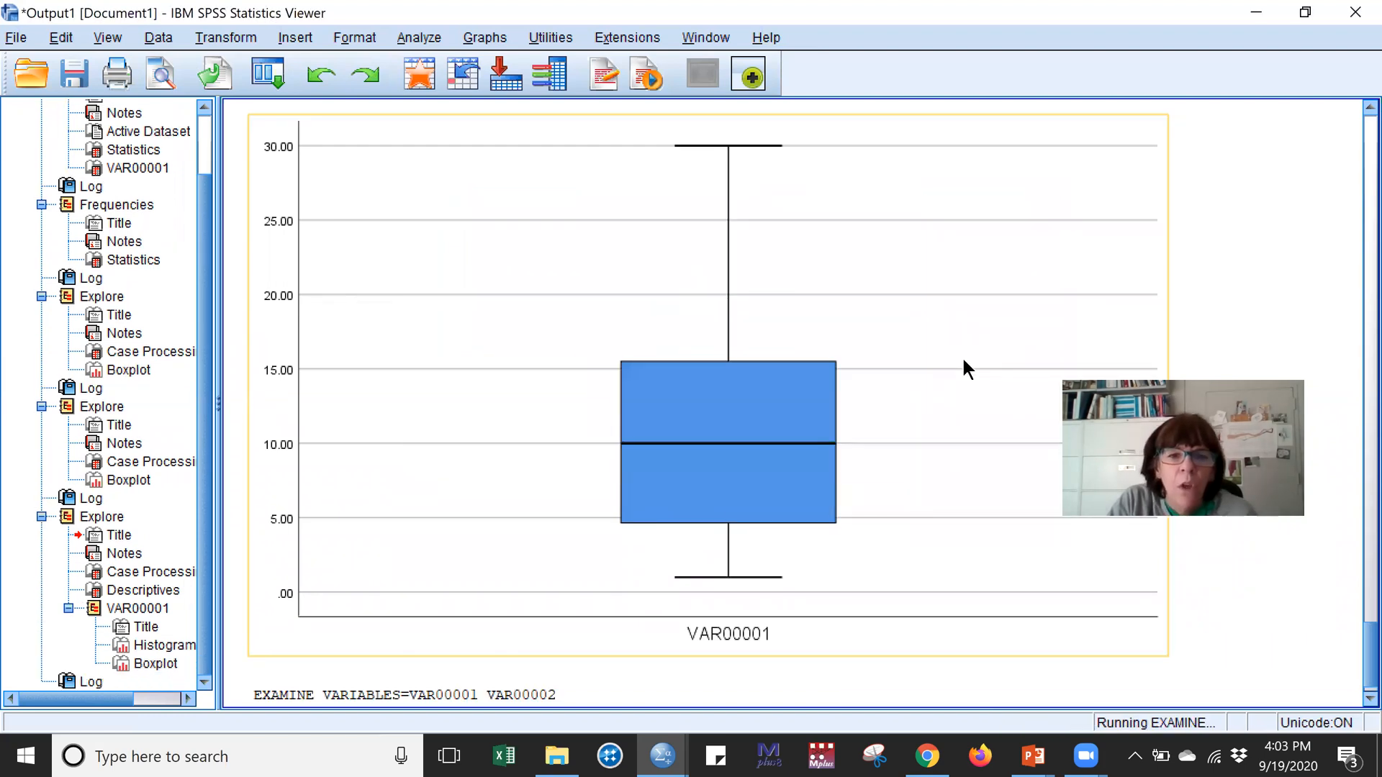
Compare the histograms of VAR00001 and VAR00002, including their means and standard deviations, and their side-by-side boxplots in the output.
scroll(963, 359, down, 3)
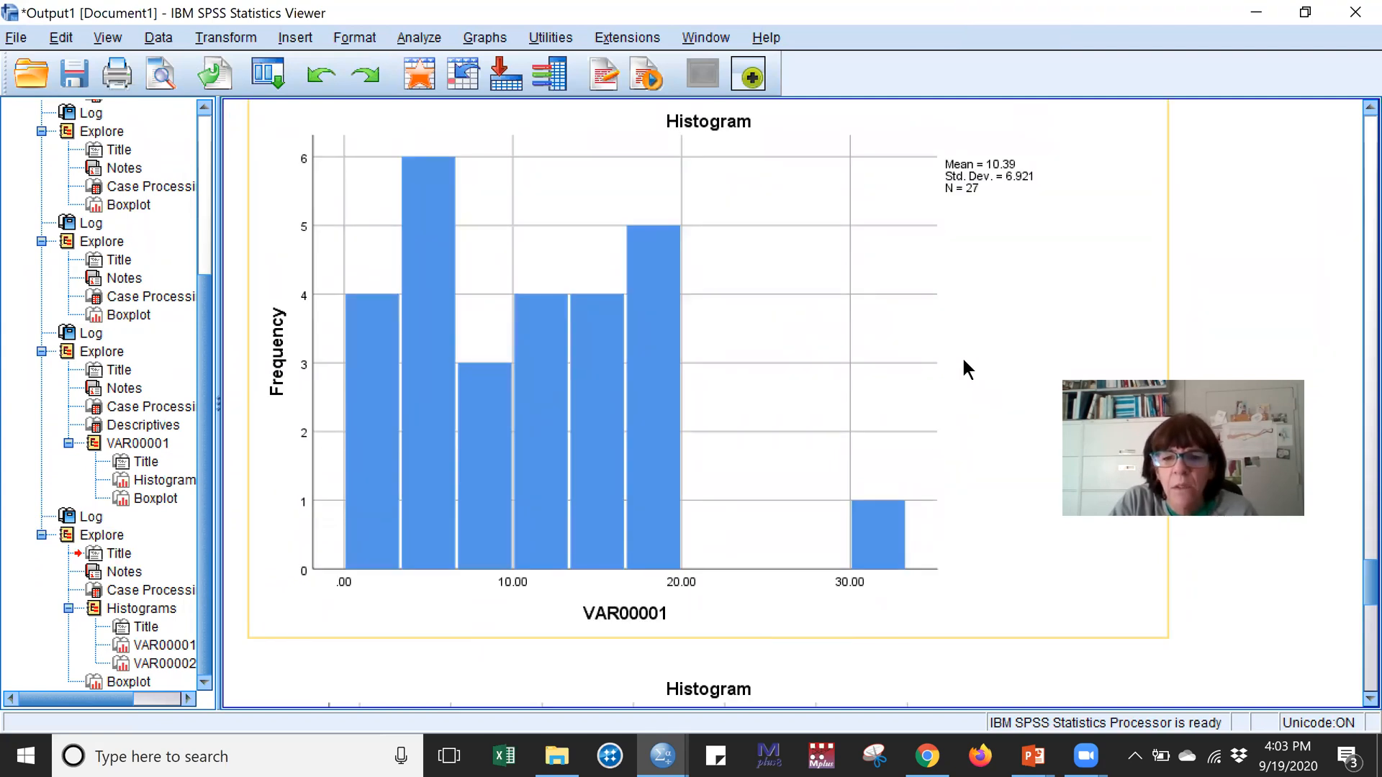
scroll(963, 361, down, 6)
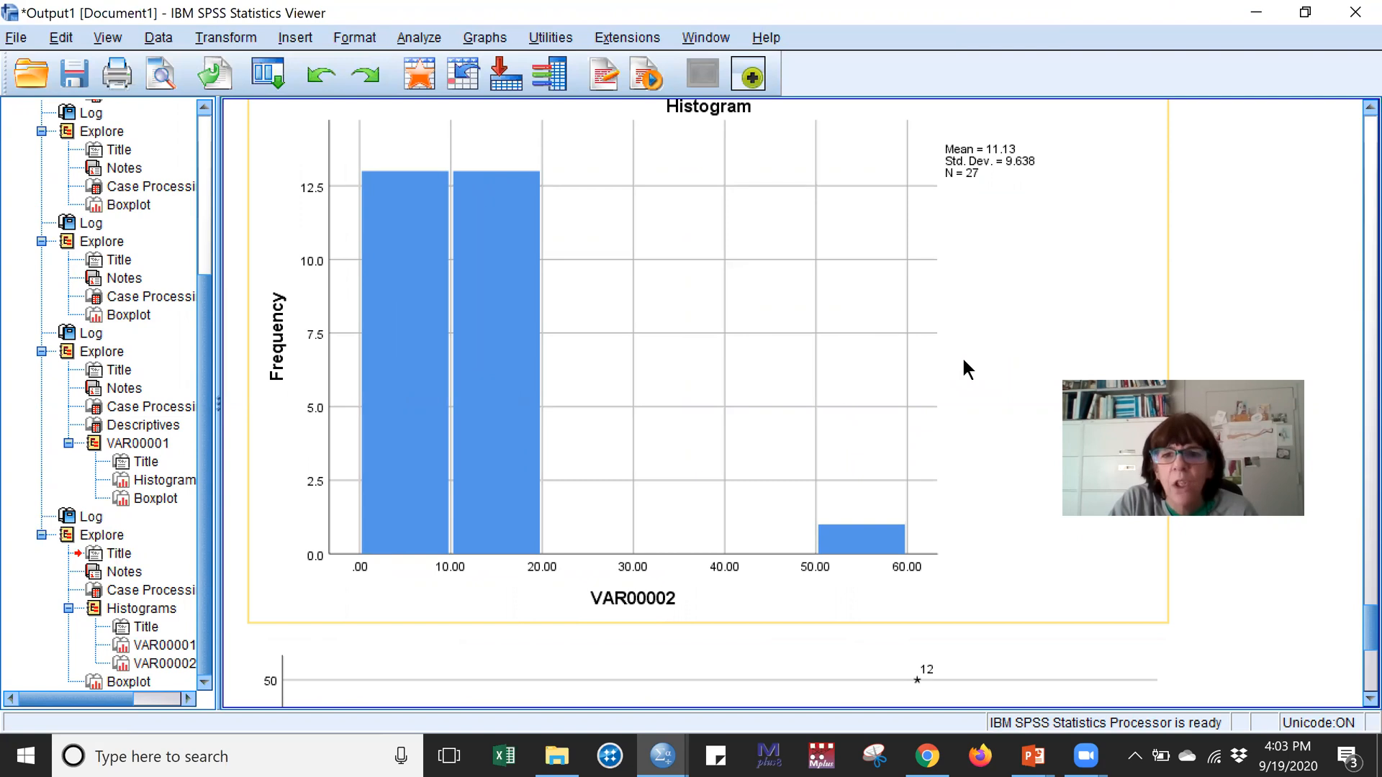
scroll(963, 363, up, 5)
scroll(953, 281, up, 3)
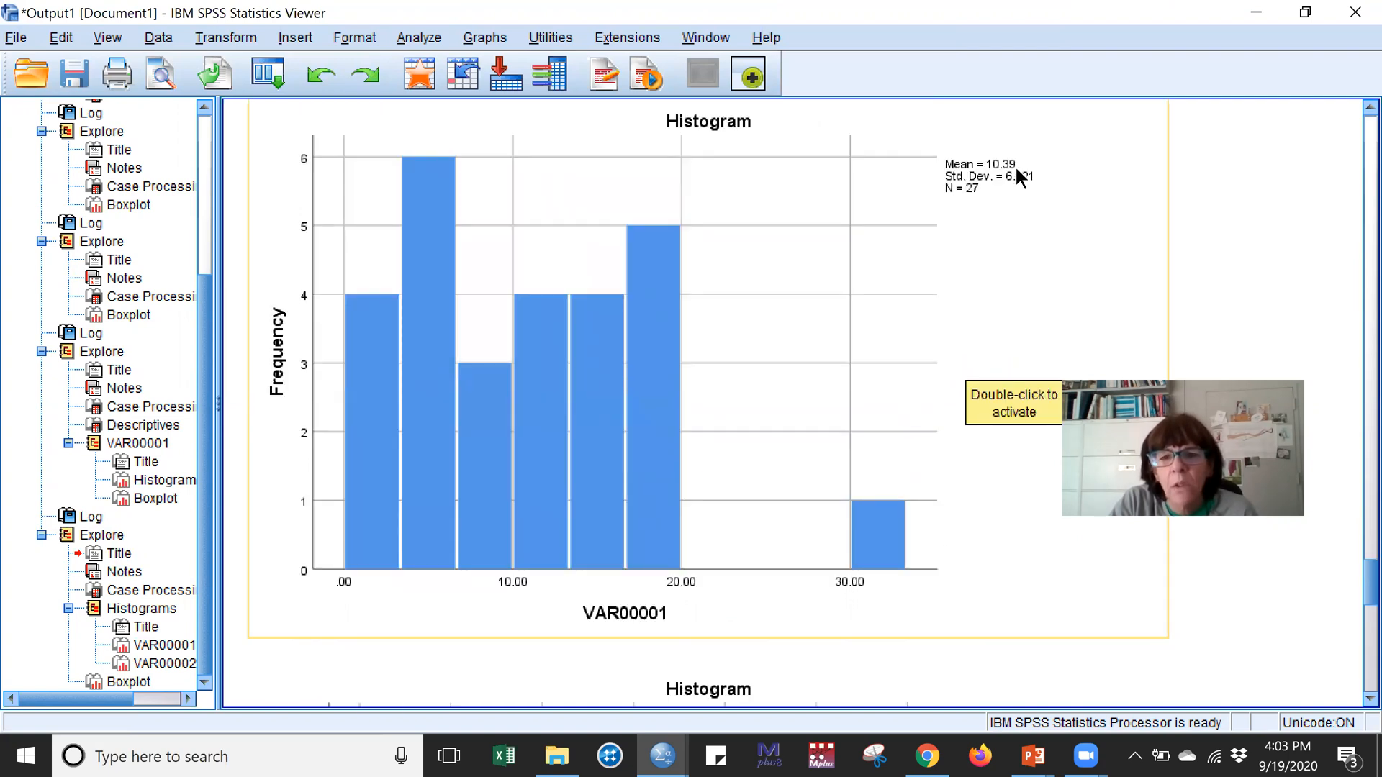
scroll(1014, 171, down, 5)
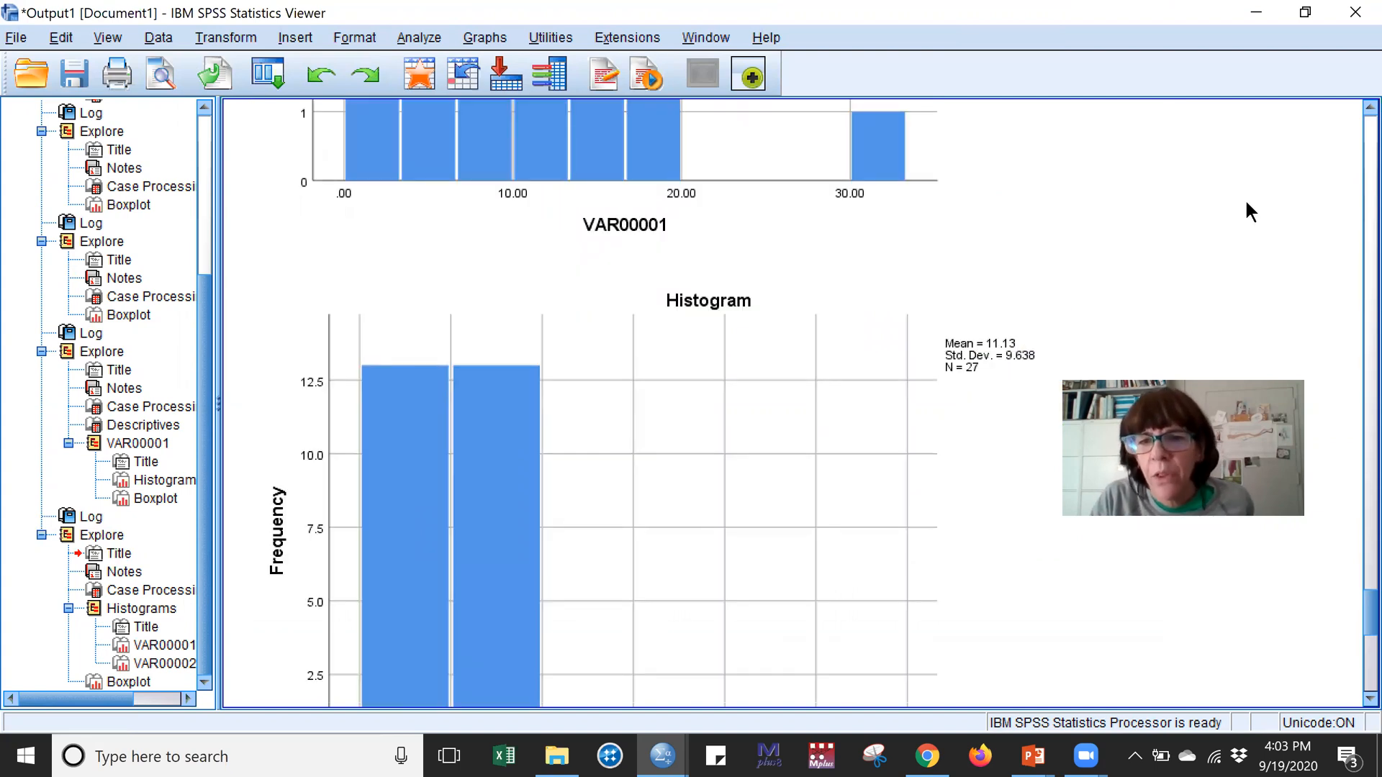
scroll(1246, 203, down, 2)
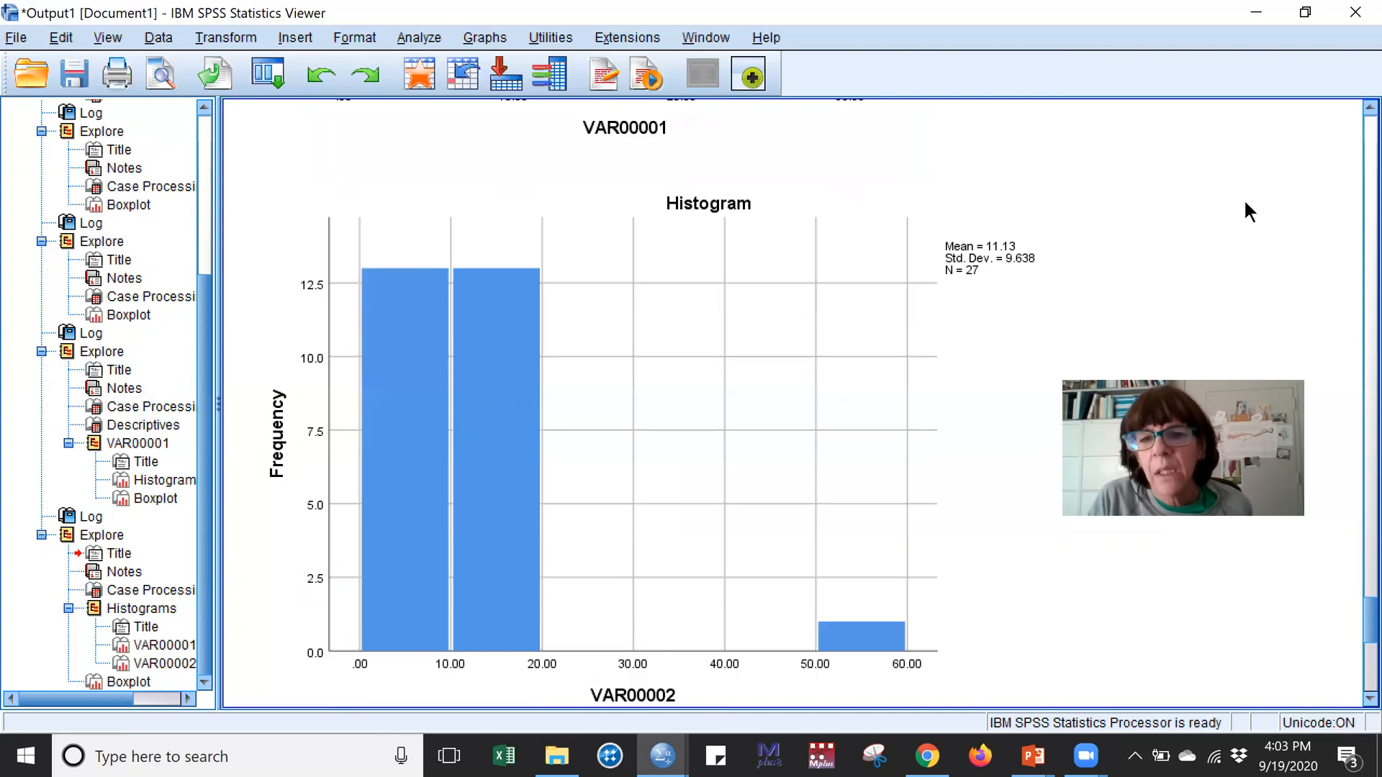
scroll(1235, 216, down, 2)
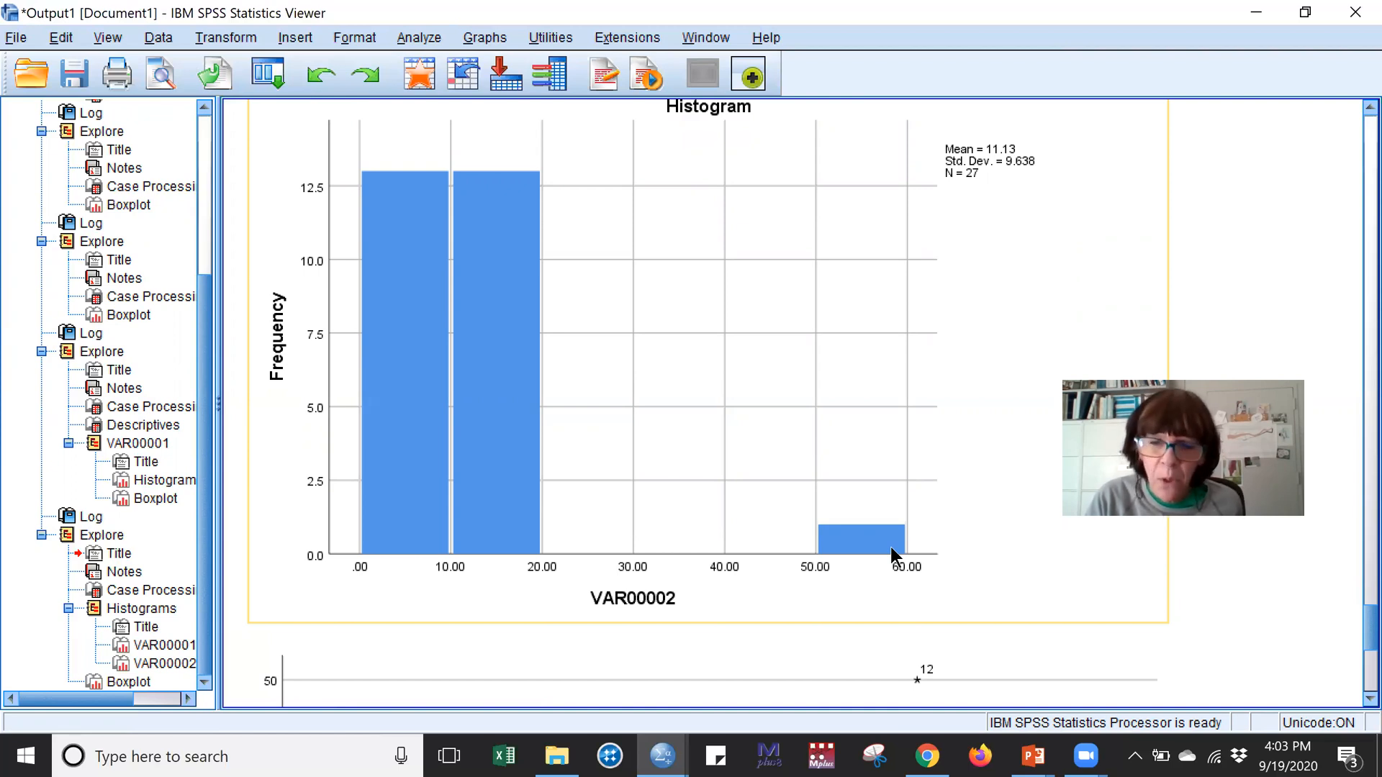
scroll(891, 547, down, 5)
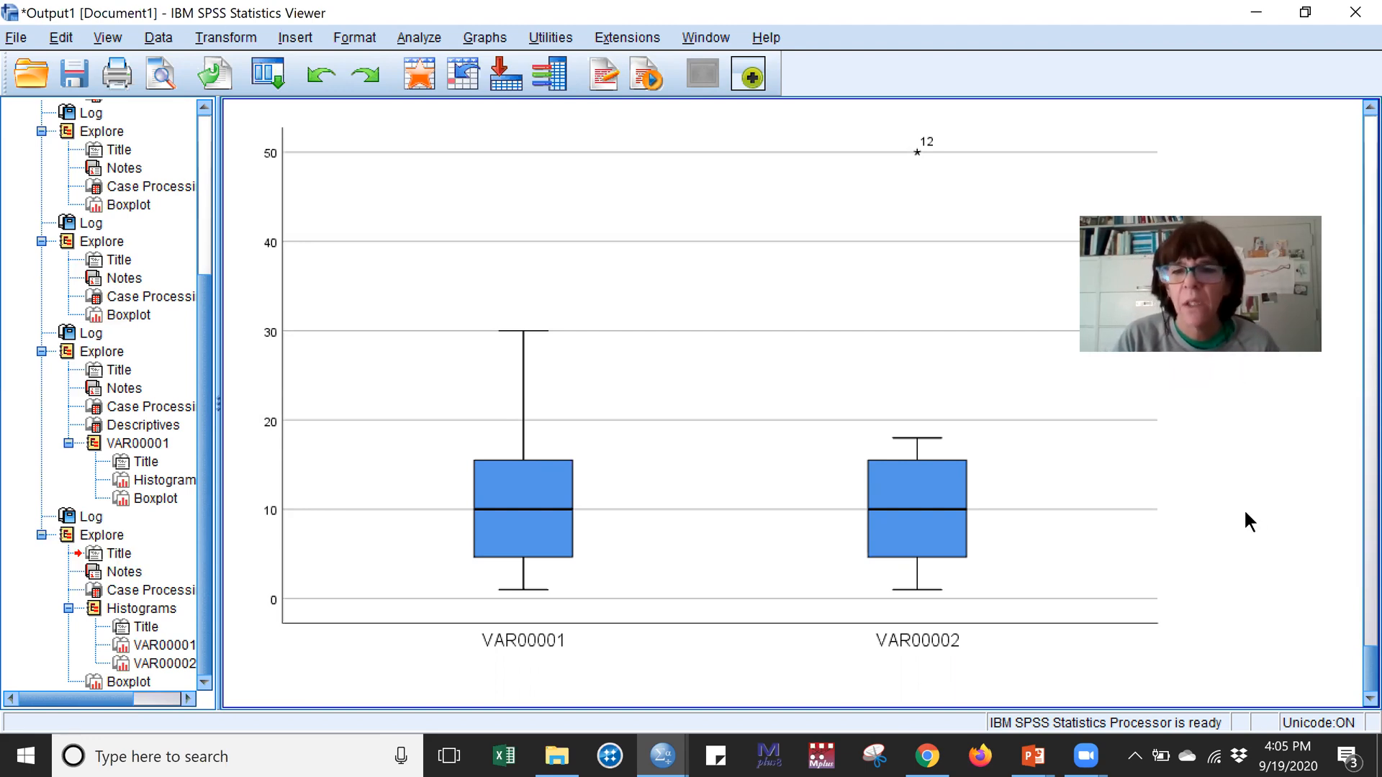
click(1052, 583)
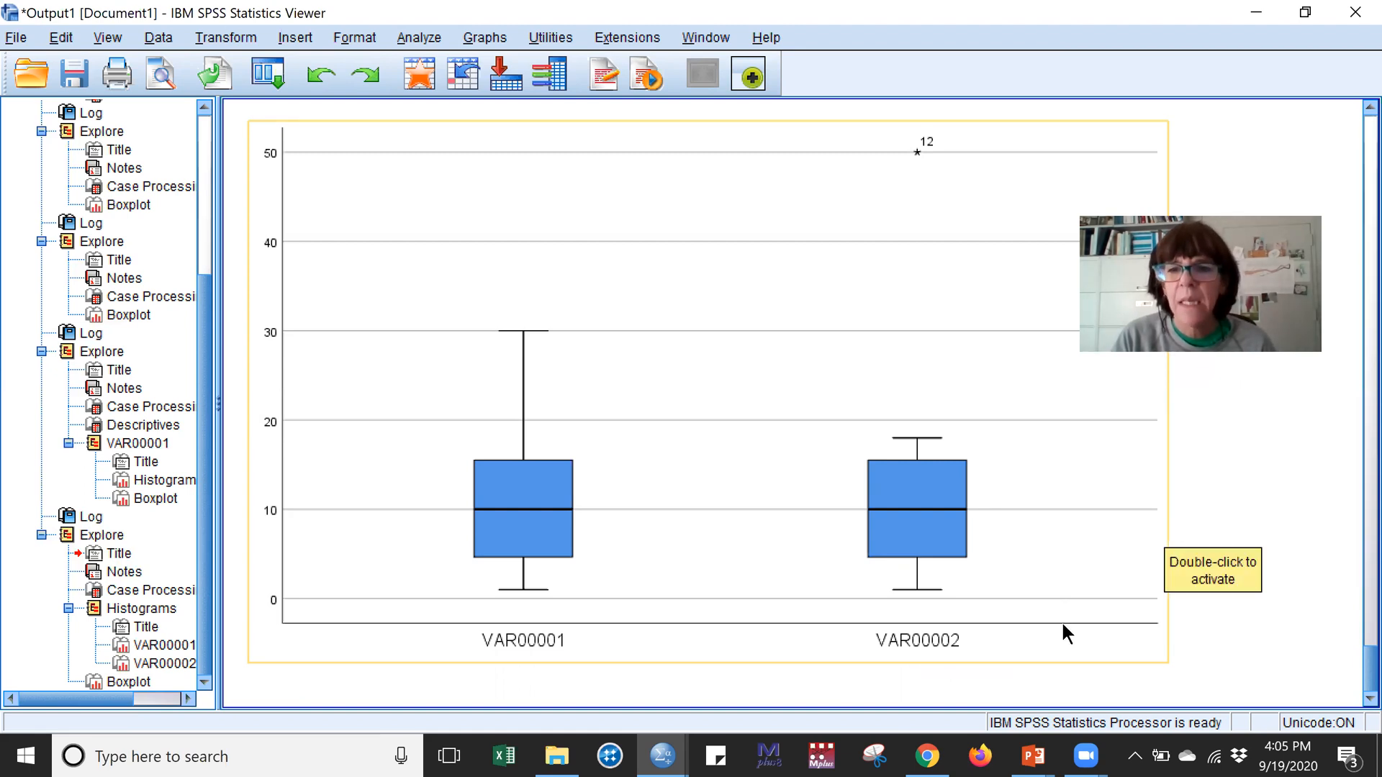
click(1235, 134)
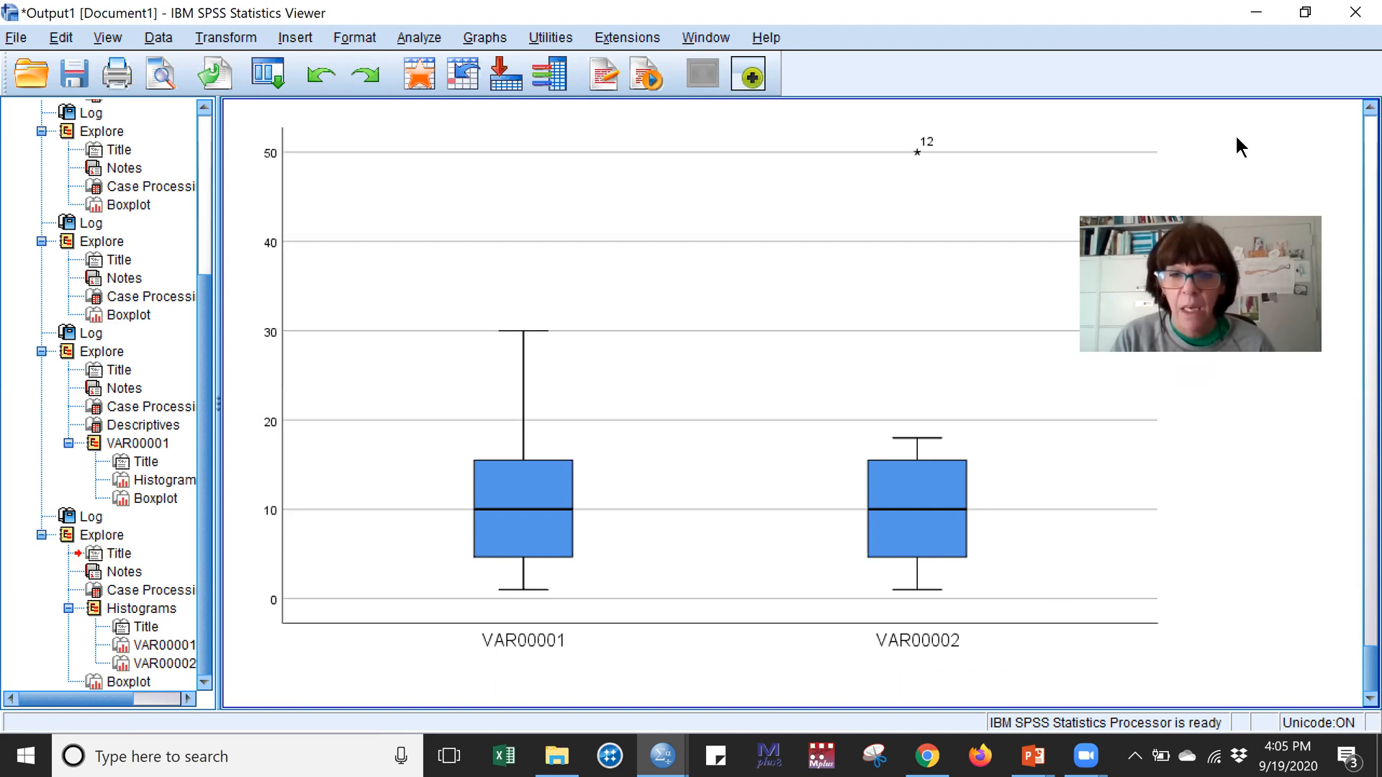